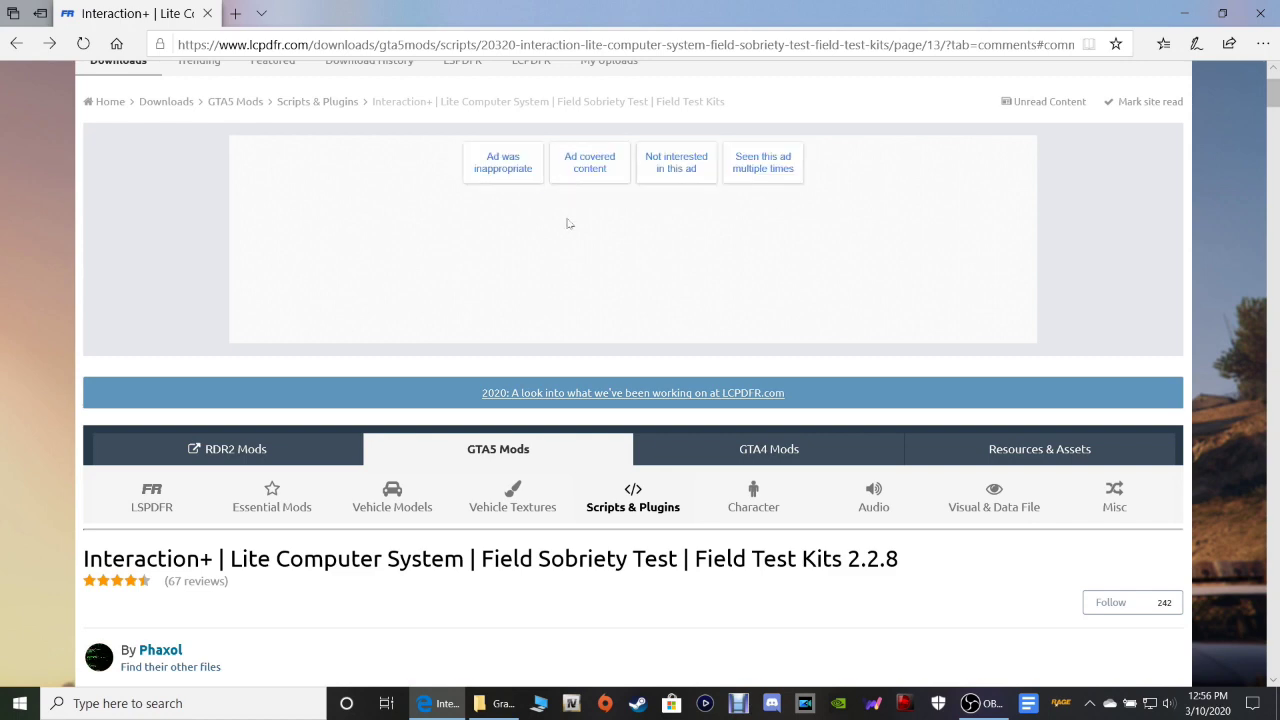
- Review the Interaction+ mod page, including its description, videos and file information
left_click(763, 162)
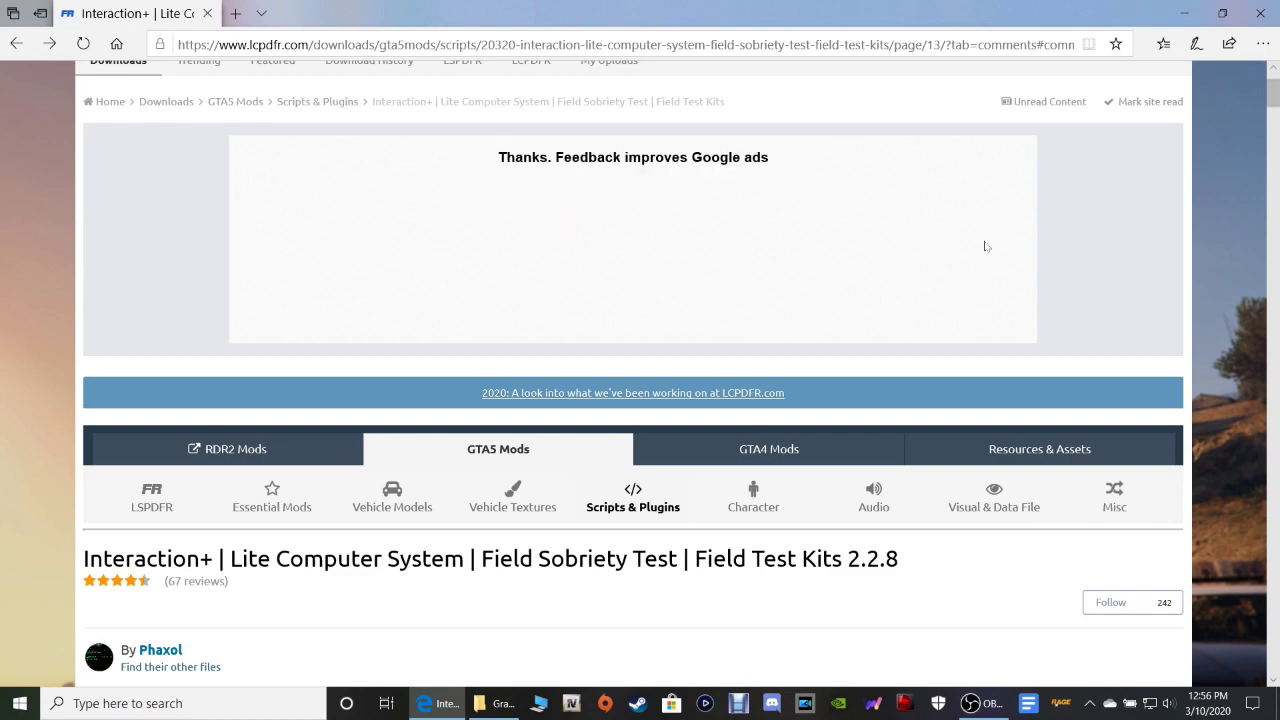
scroll(1043, 229, "down", 4)
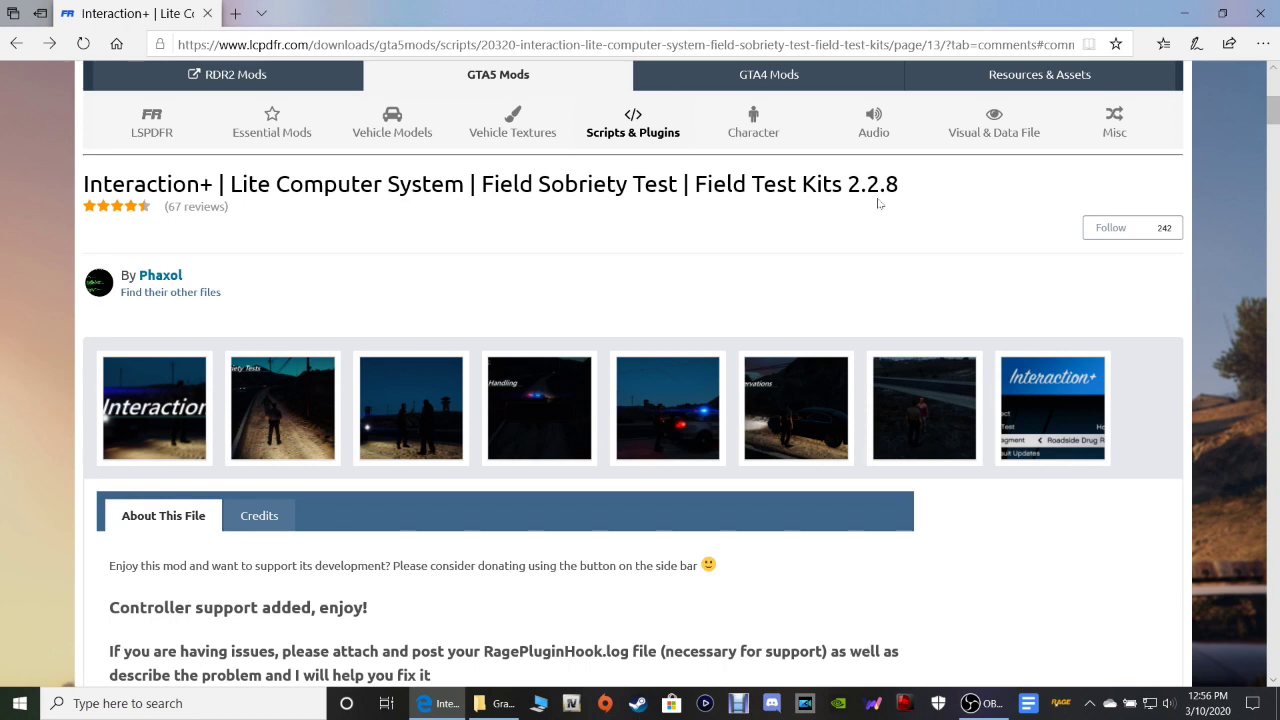
scroll(785, 295, "down", 2)
scroll(785, 295, "down", 1)
scroll(785, 295, "up", 1)
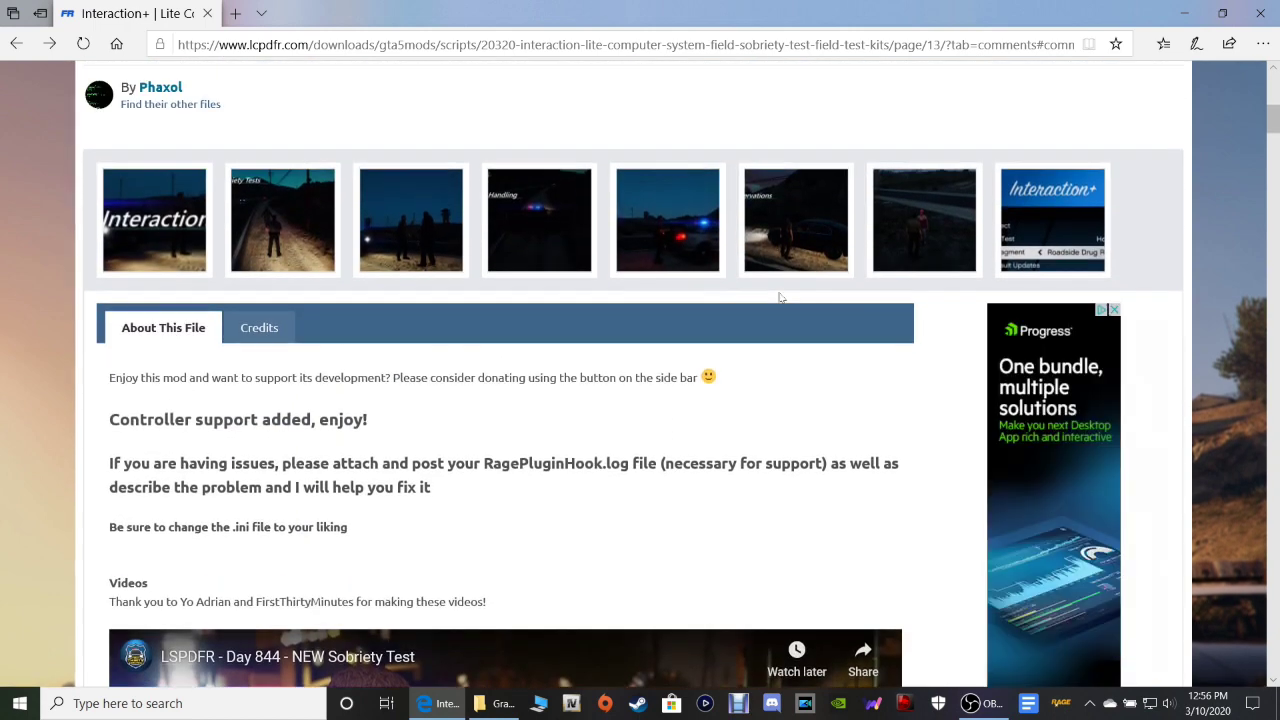
scroll(779, 295, "up", 1)
scroll(778, 291, "up", 2)
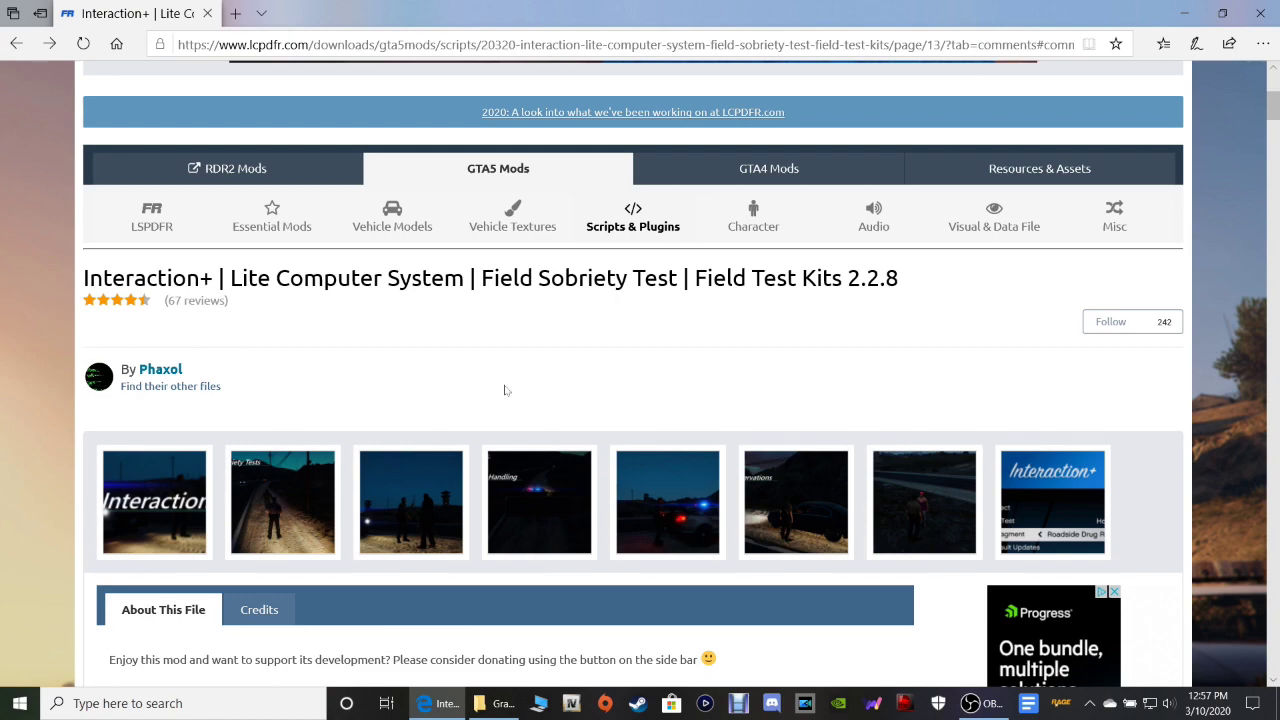
scroll(816, 422, "down", 8)
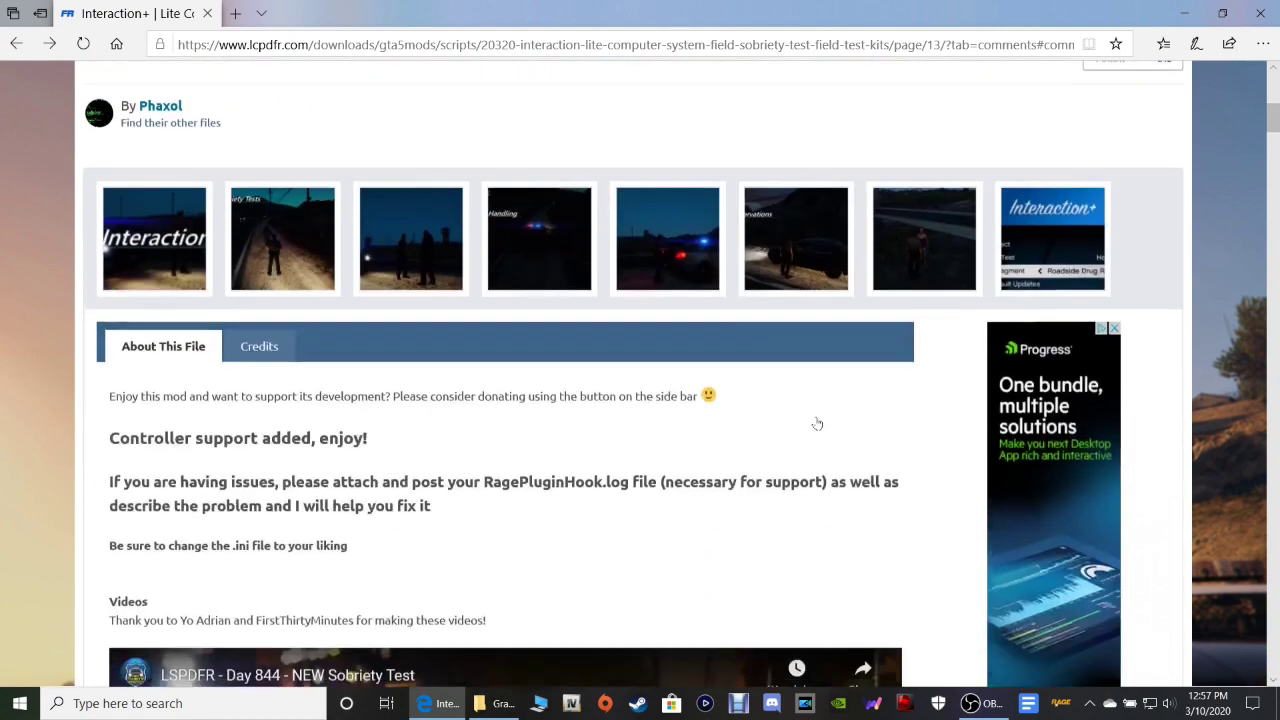
scroll(816, 422, "down", 1)
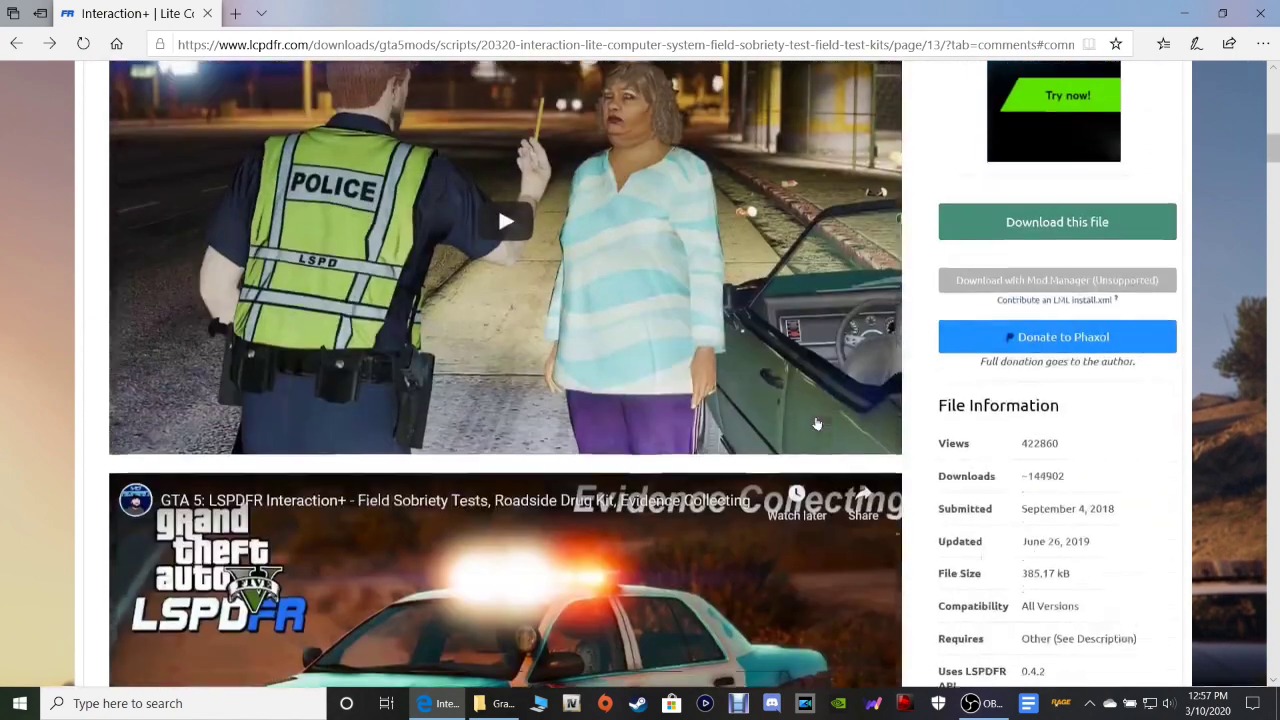
scroll(816, 422, "up", 1)
scroll(492, 352, "down", 3)
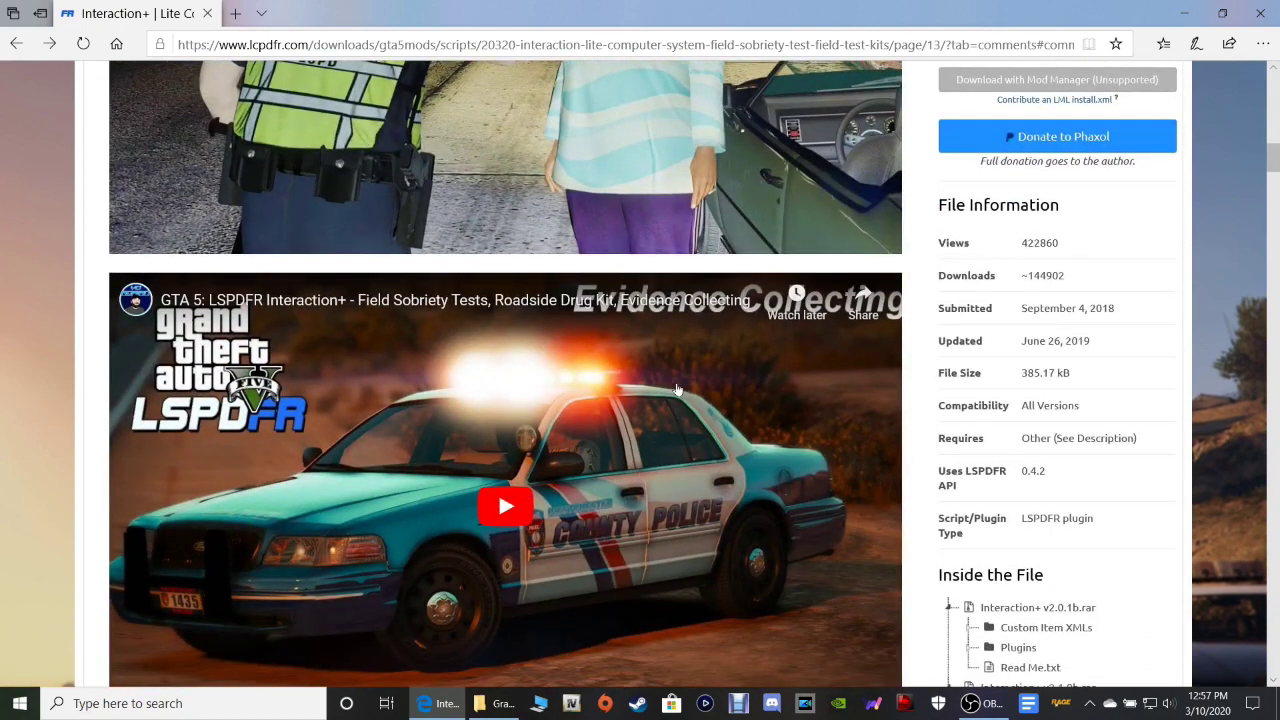
scroll(679, 388, "up", 3)
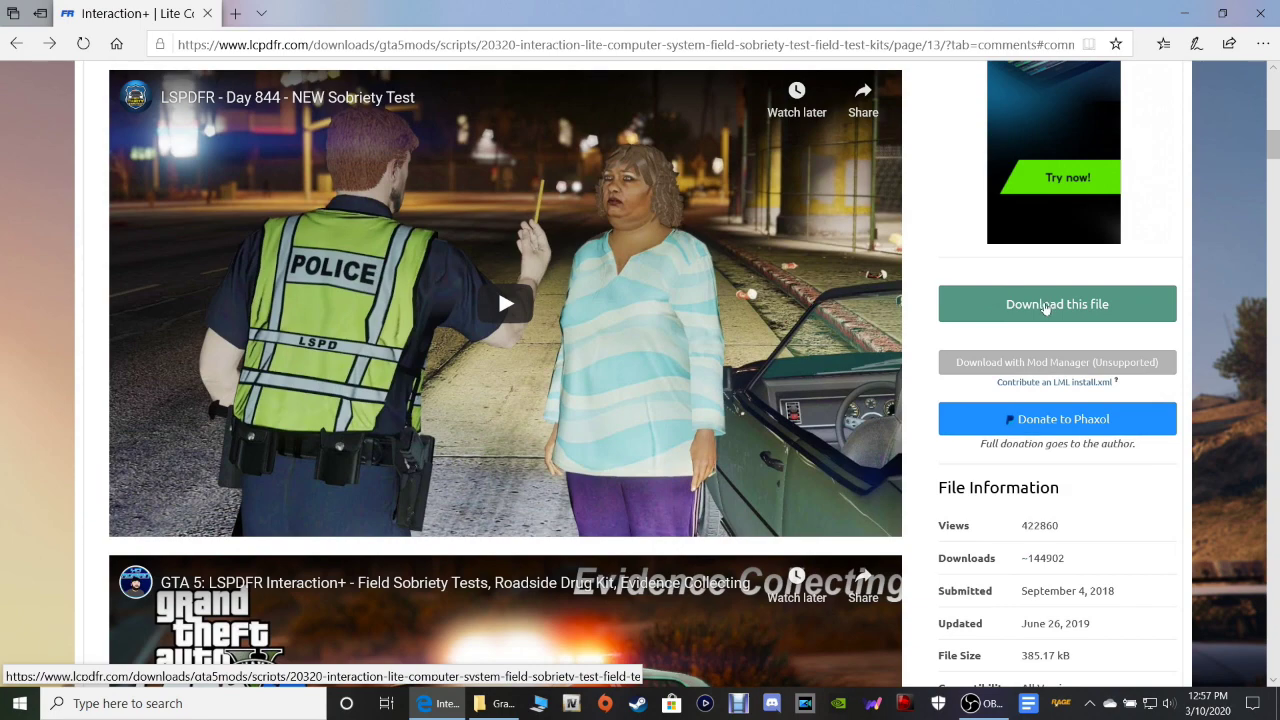
- Agree to the download terms, start downloading Interaction+ v2.2.8.rar and dismiss the site's notification request
left_click(1045, 306)
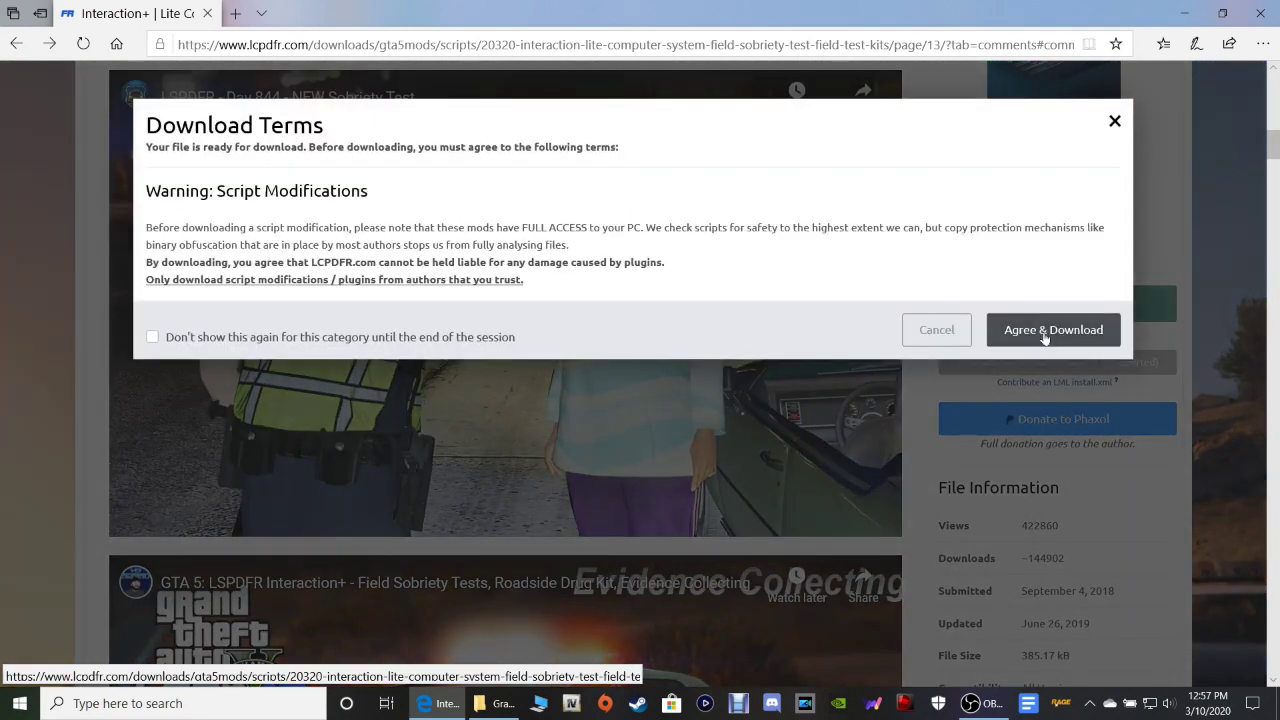
left_click(1044, 334)
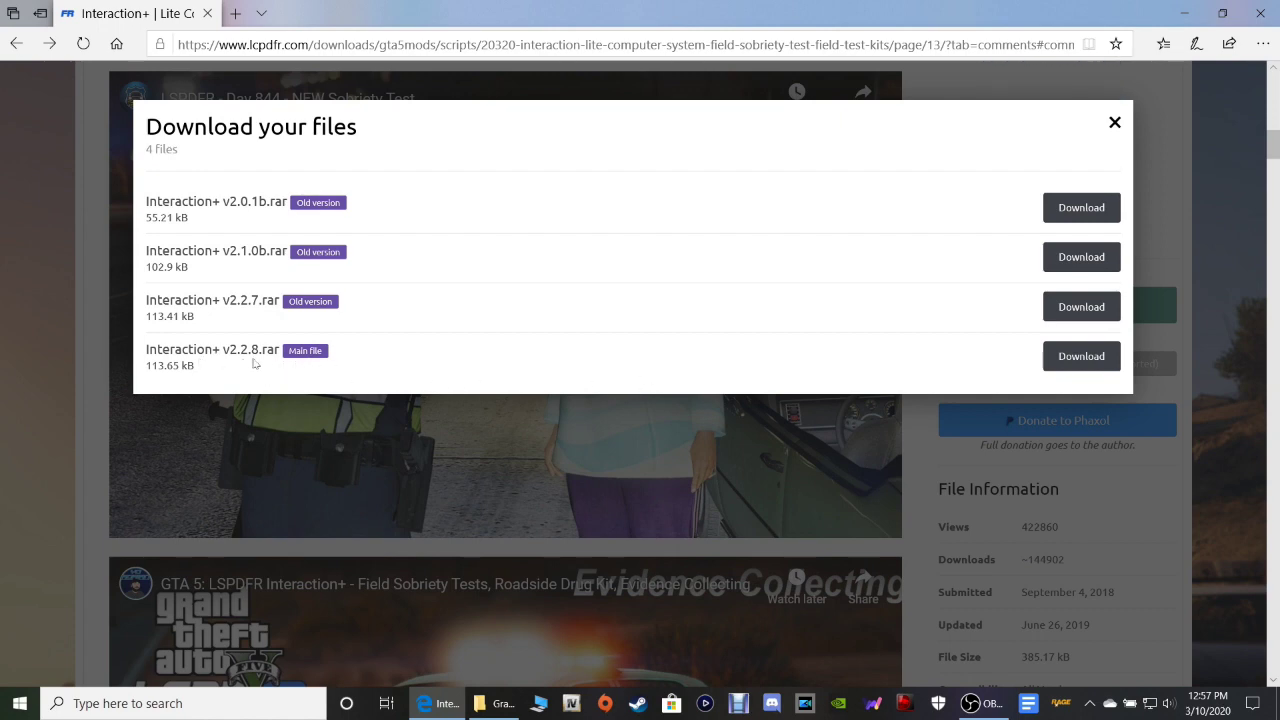
left_click(1060, 366)
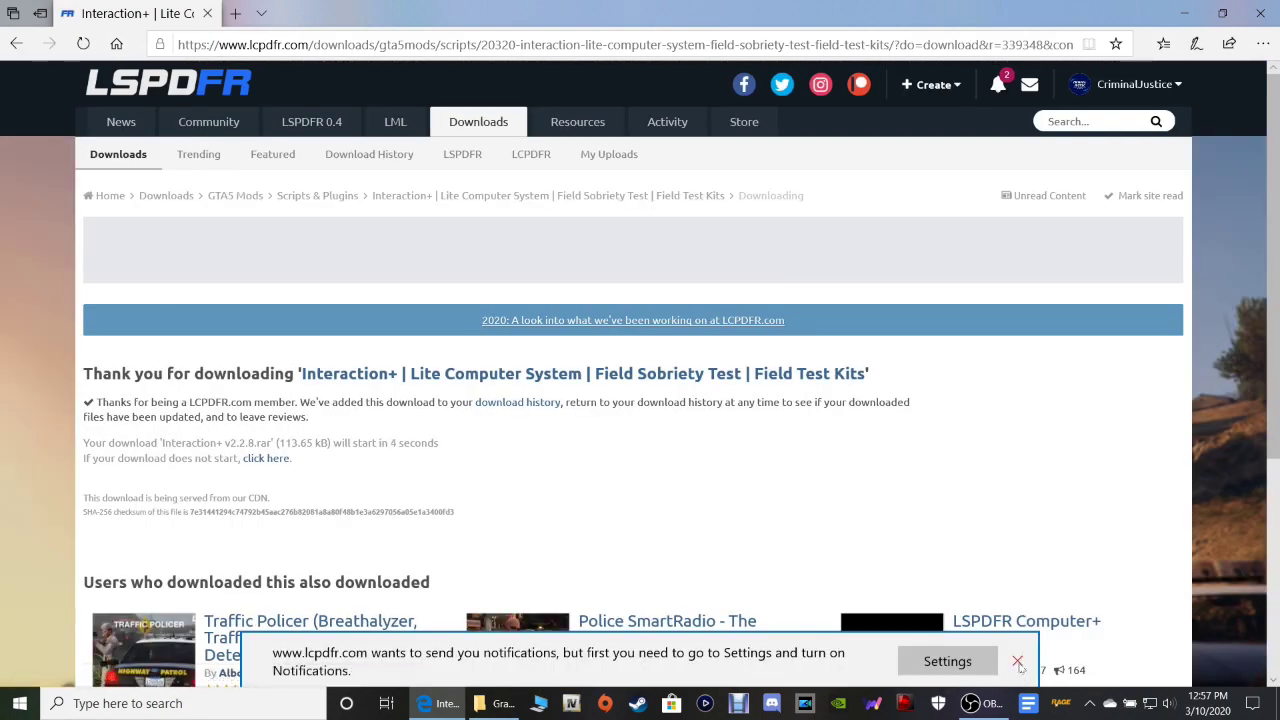
left_click(1018, 662)
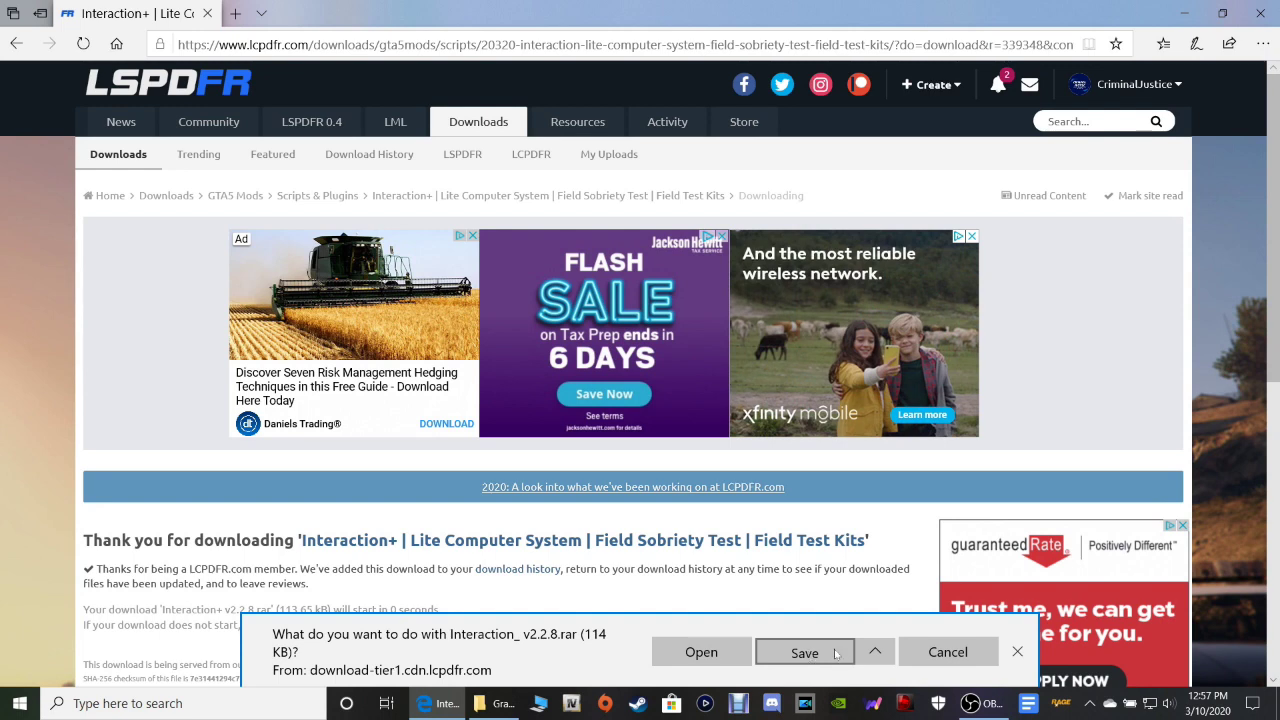
- Save Interaction_ v2.2.8 into the LSPDFR Plugins folder on My Passport (F:), replacing the existing archive
left_click(870, 652)
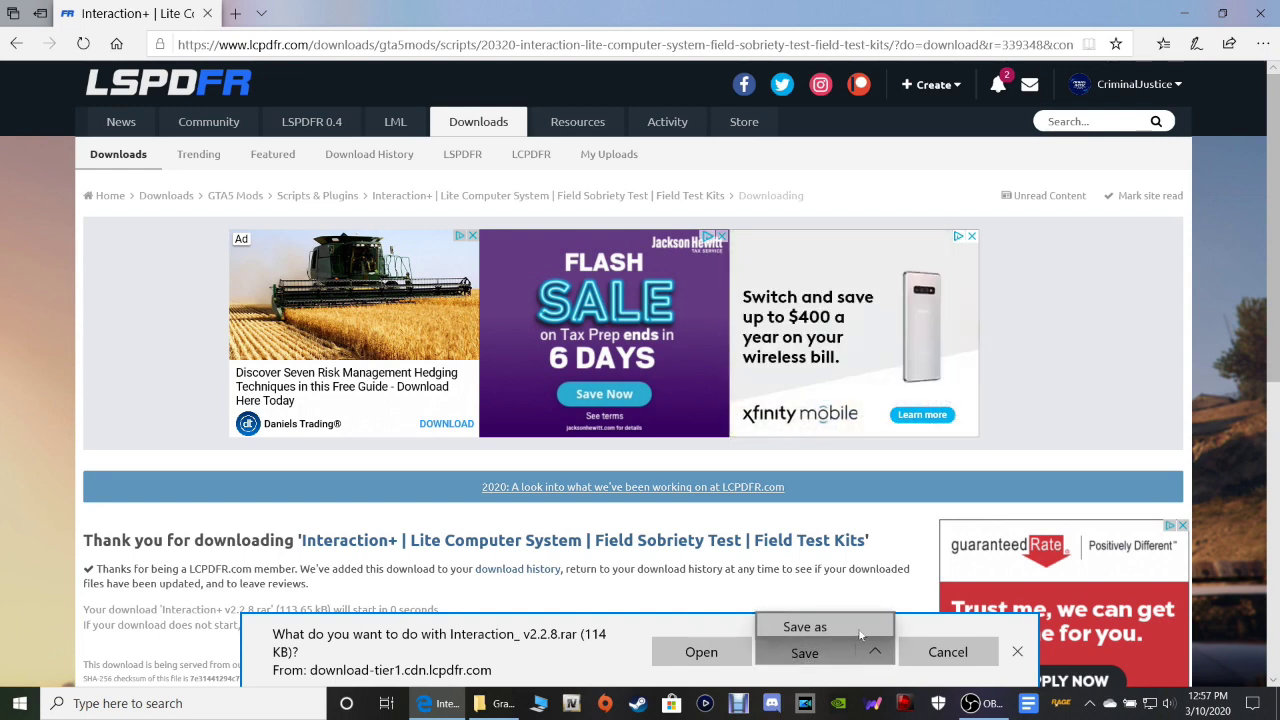
left_click(860, 630)
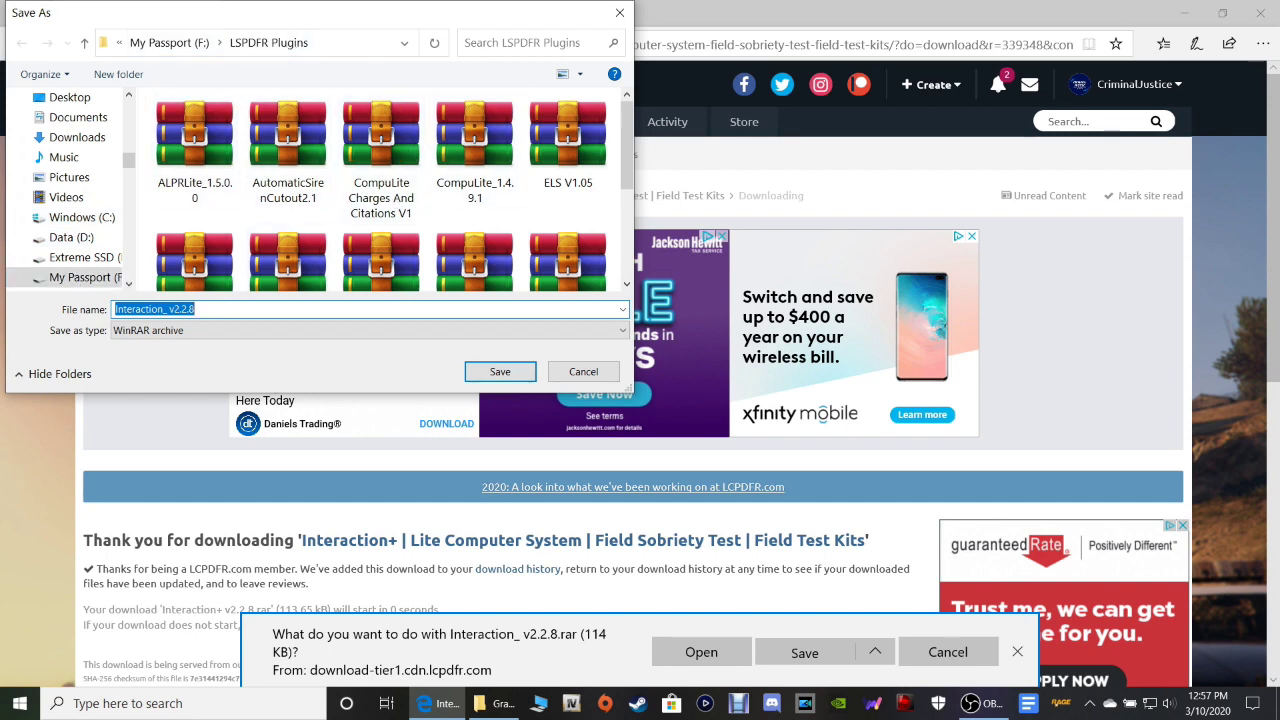
left_click(514, 374)
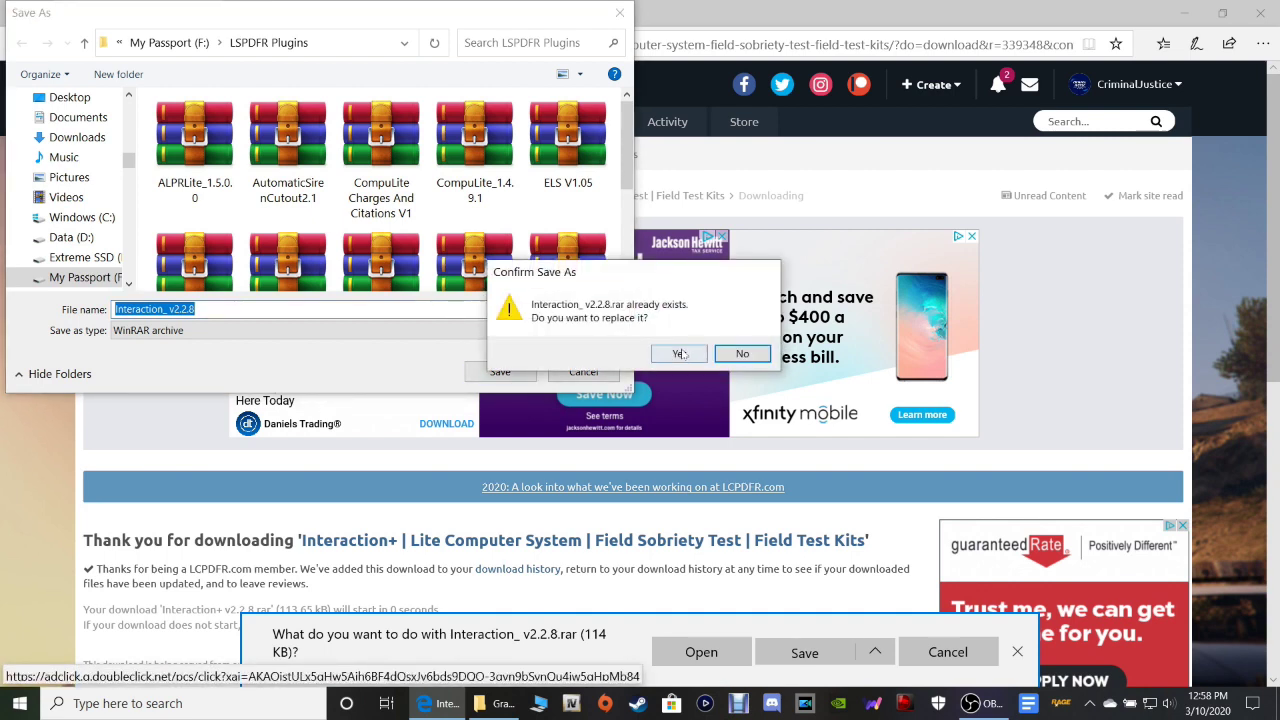
left_click(680, 354)
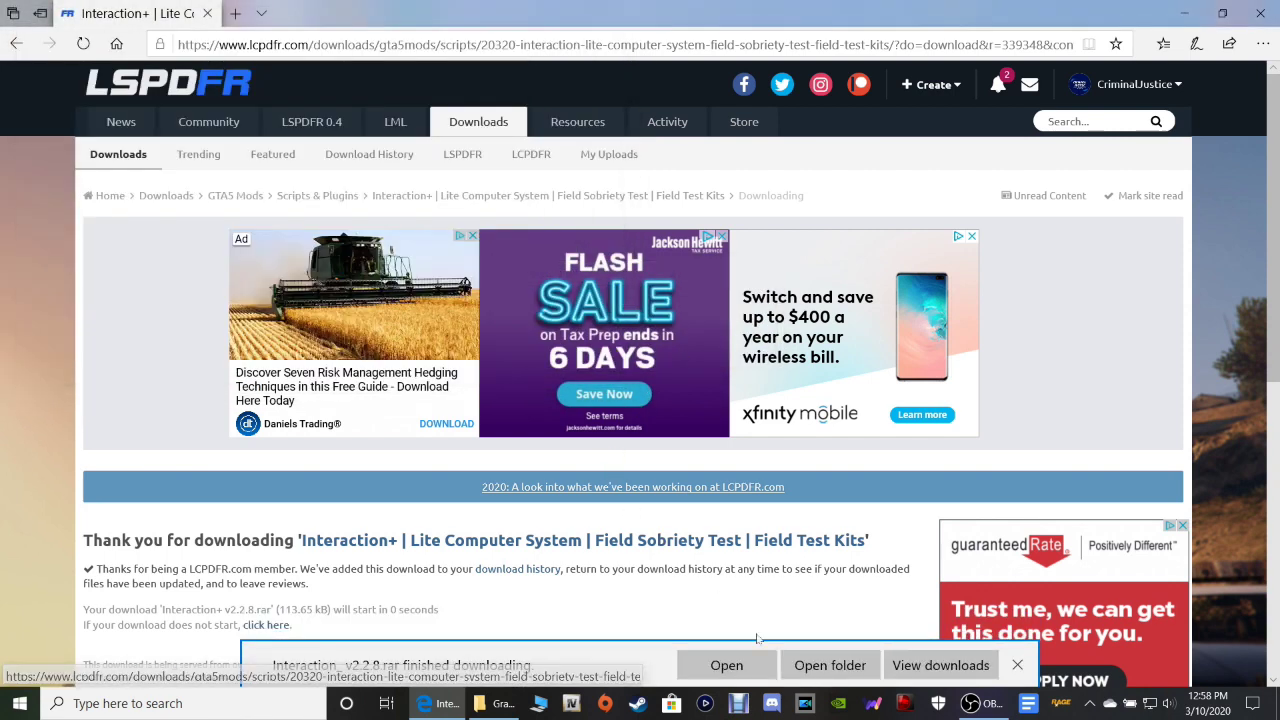
- Copy the Interaction_ v2.2.8 archive from its download folder to the desktop, replace the existing copy and place it in the upper-right corner
left_click(822, 668)
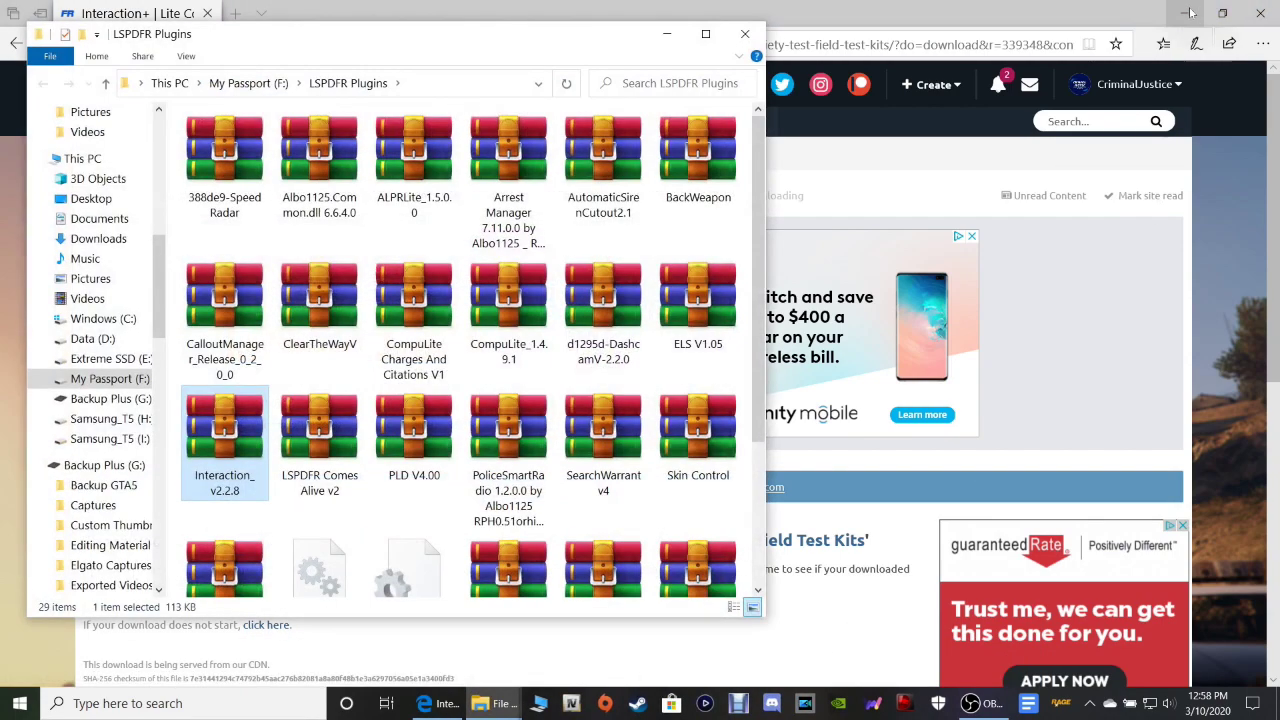
left_click(1188, 13)
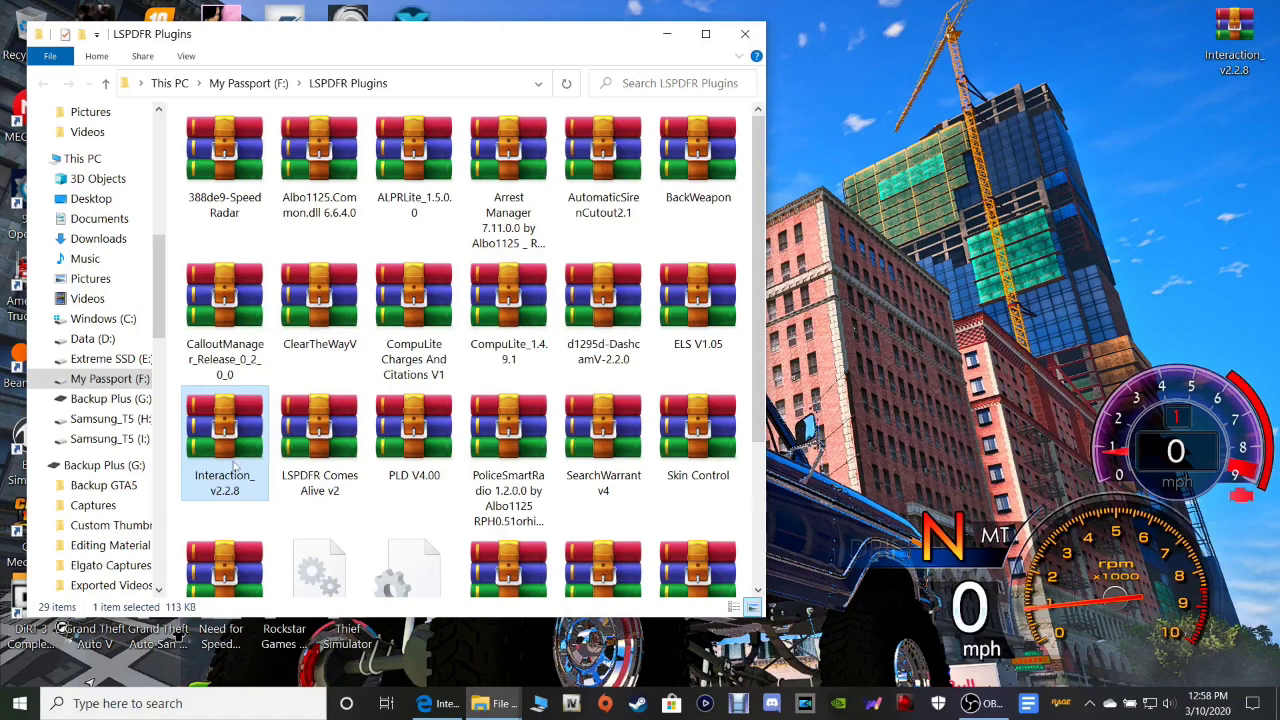
left_click_drag(235, 465, 1125, 267)
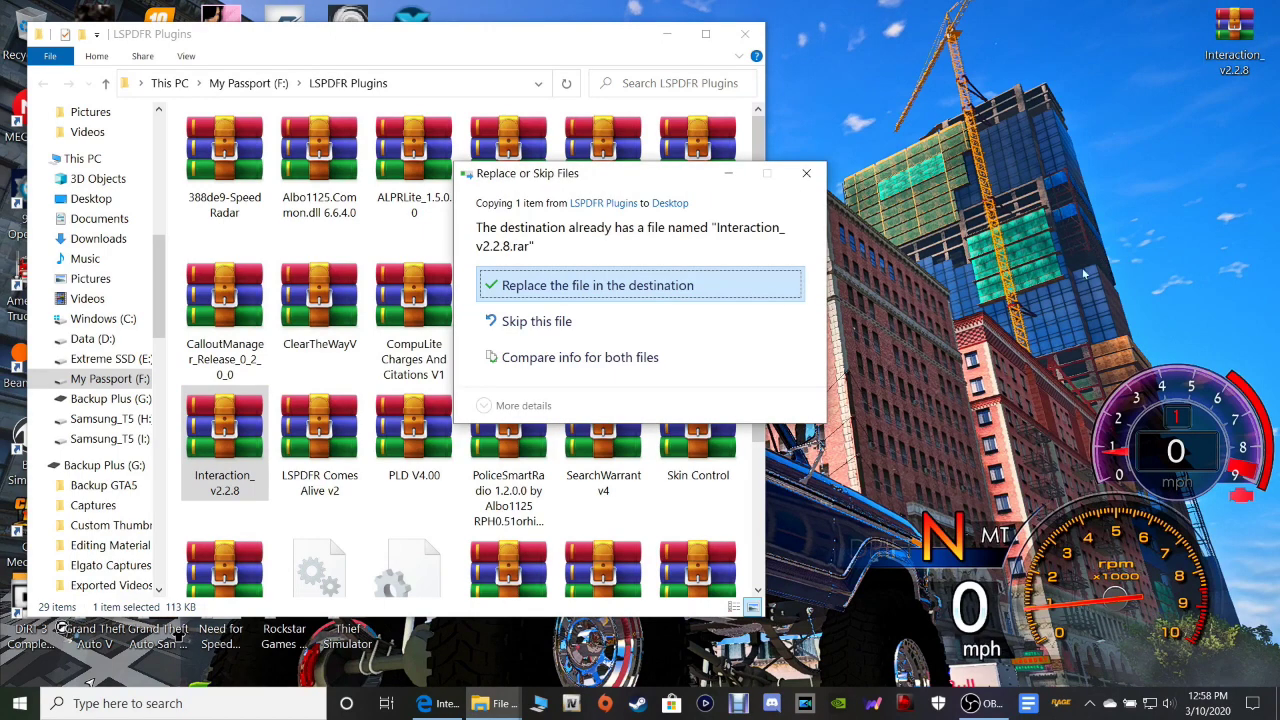
left_click(765, 290)
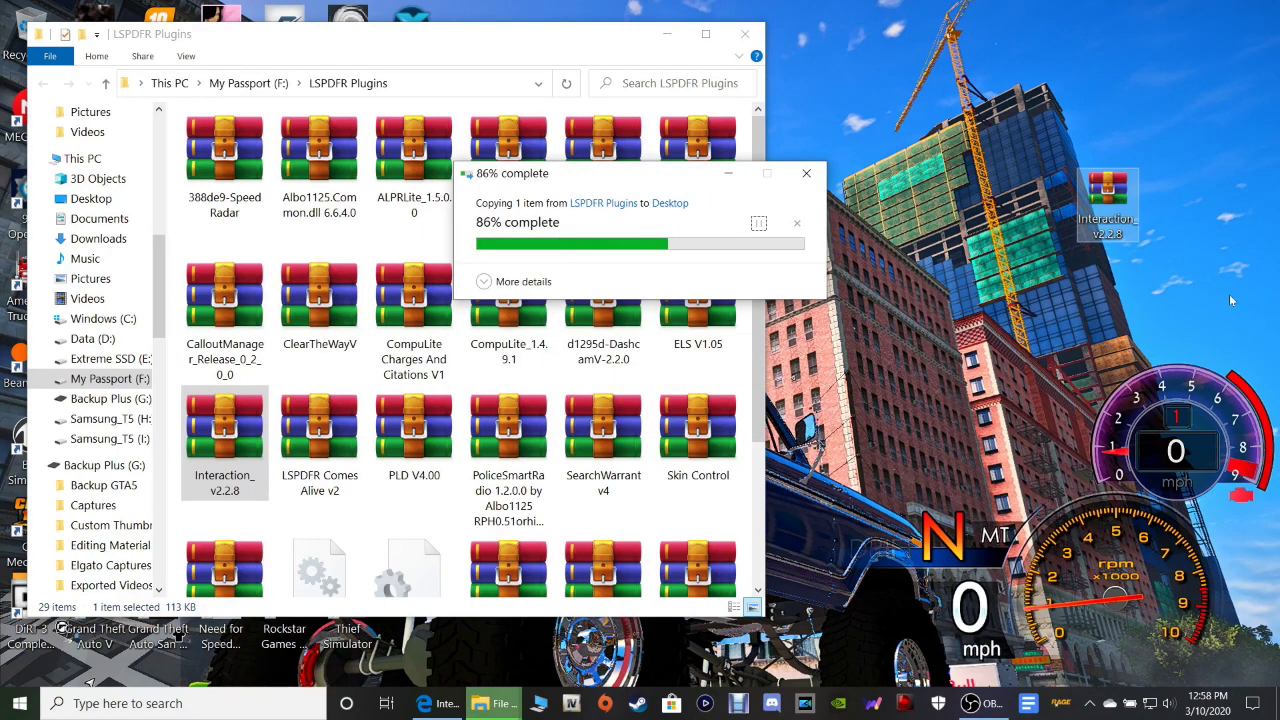
left_click_drag(1113, 205, 1240, 48)
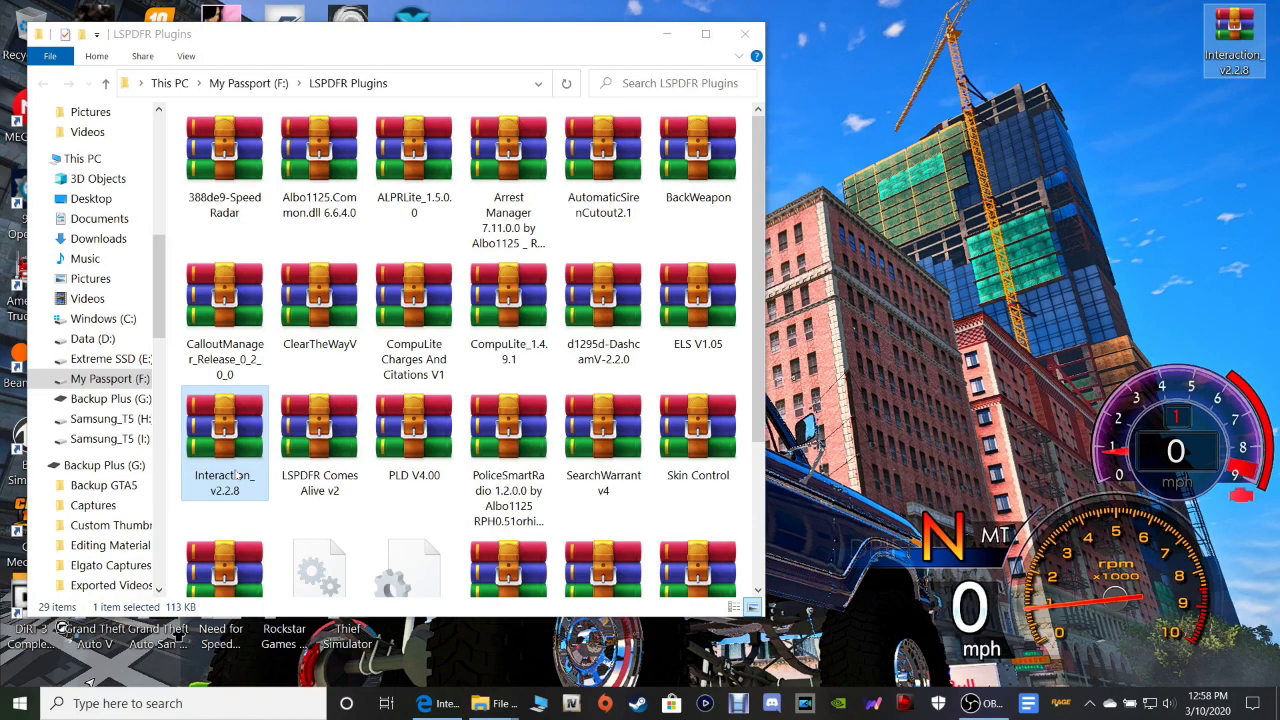
- Close the LSPDFR Plugins folder window and the web browser
left_click(744, 34)
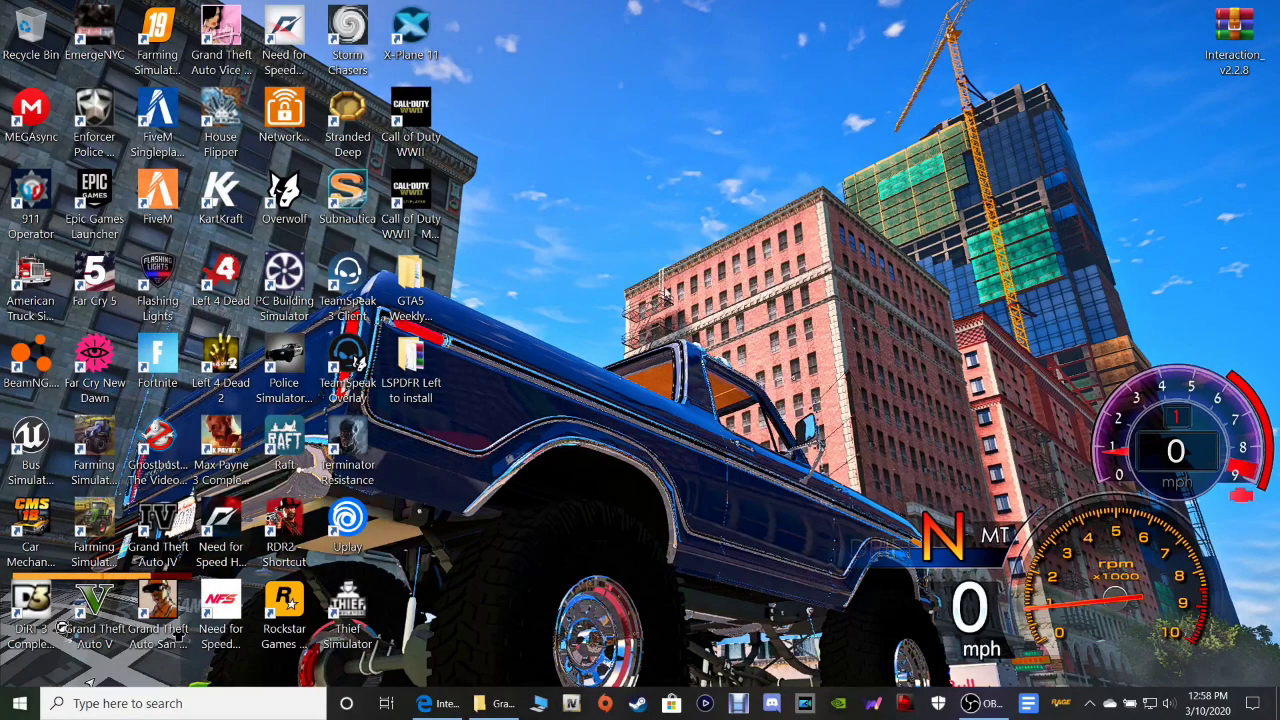
mouse_move(440, 703)
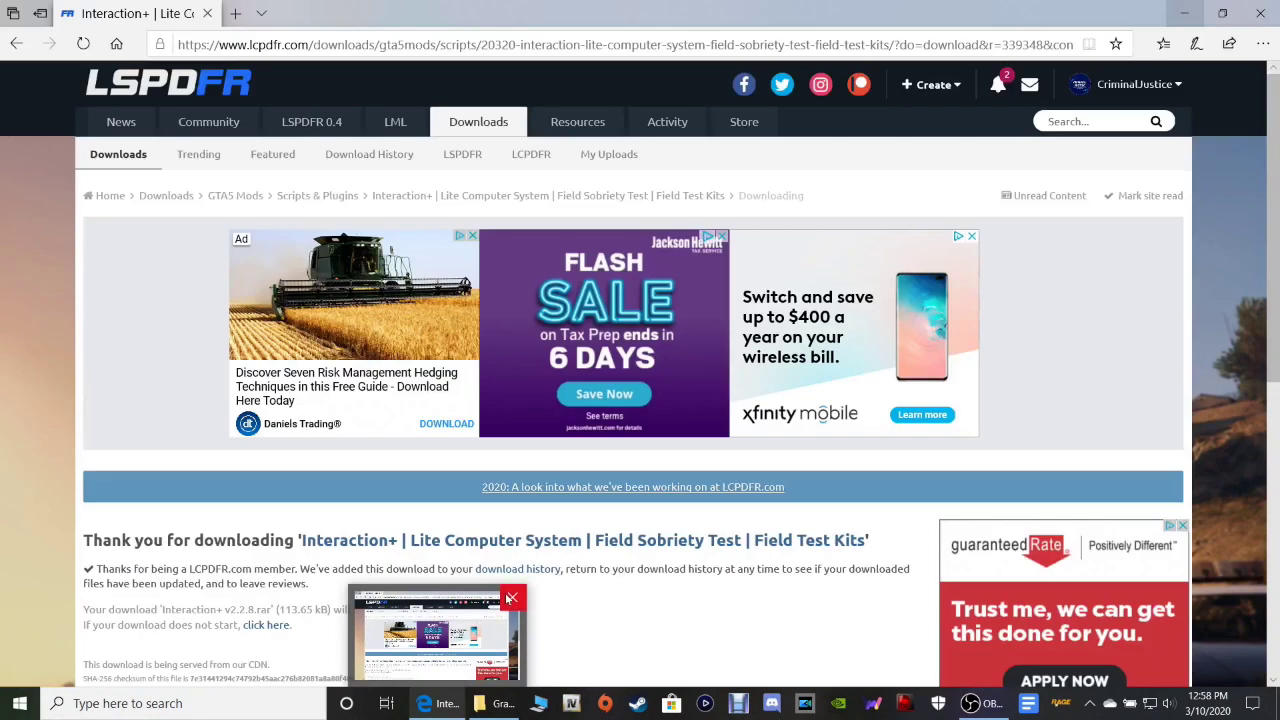
left_click(511, 598)
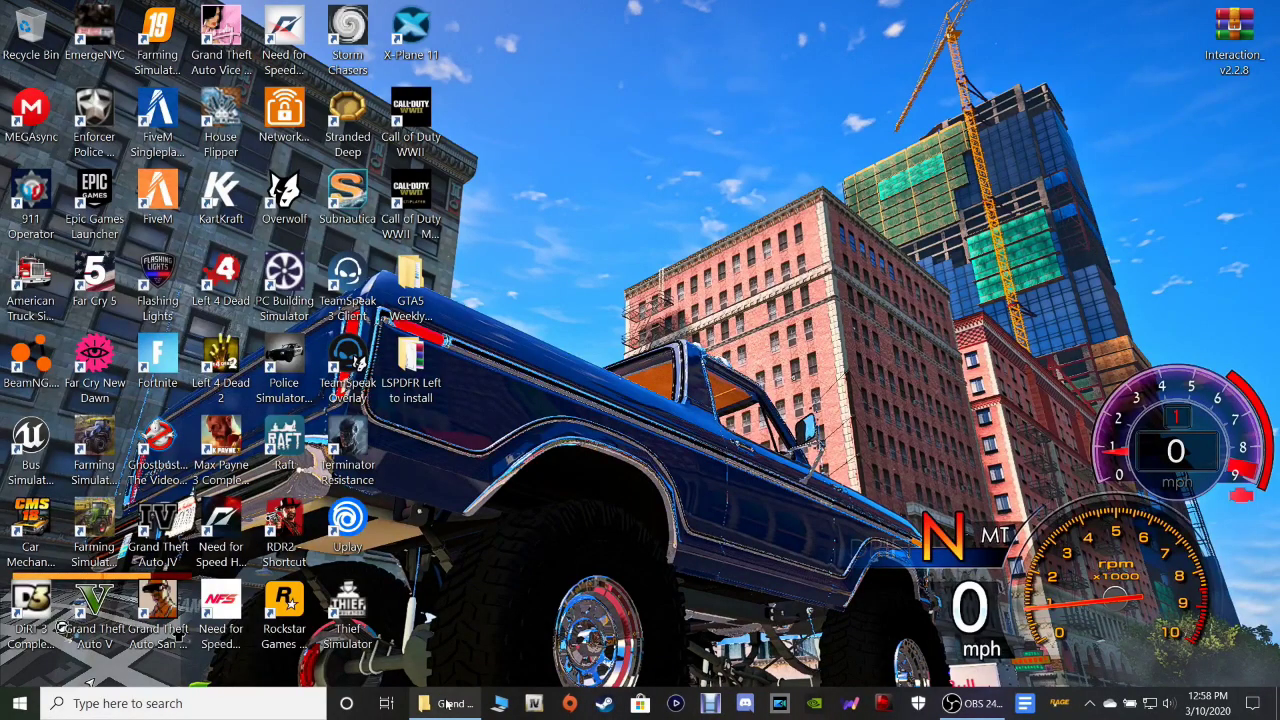
- Bring up the Grand Theft Auto V game folder and open the Interaction_ v2.2.8 archive from the desktop beside it
mouse_move(449, 704)
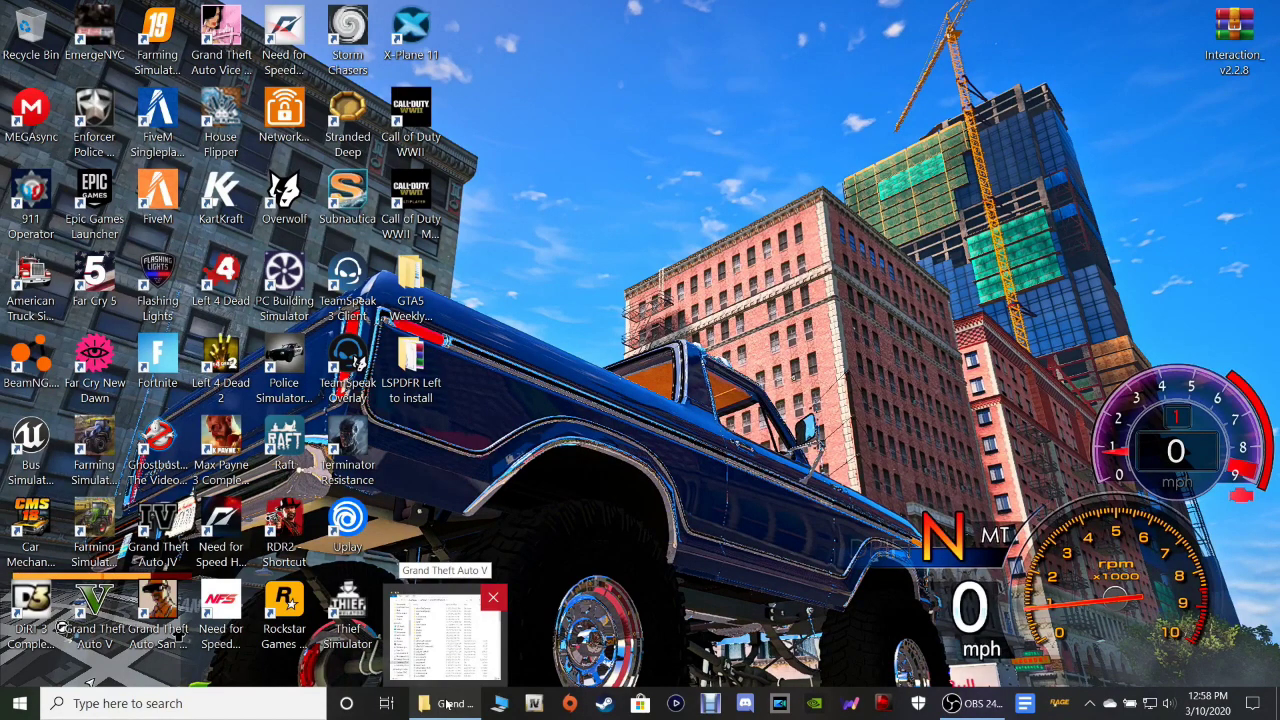
left_click(449, 704)
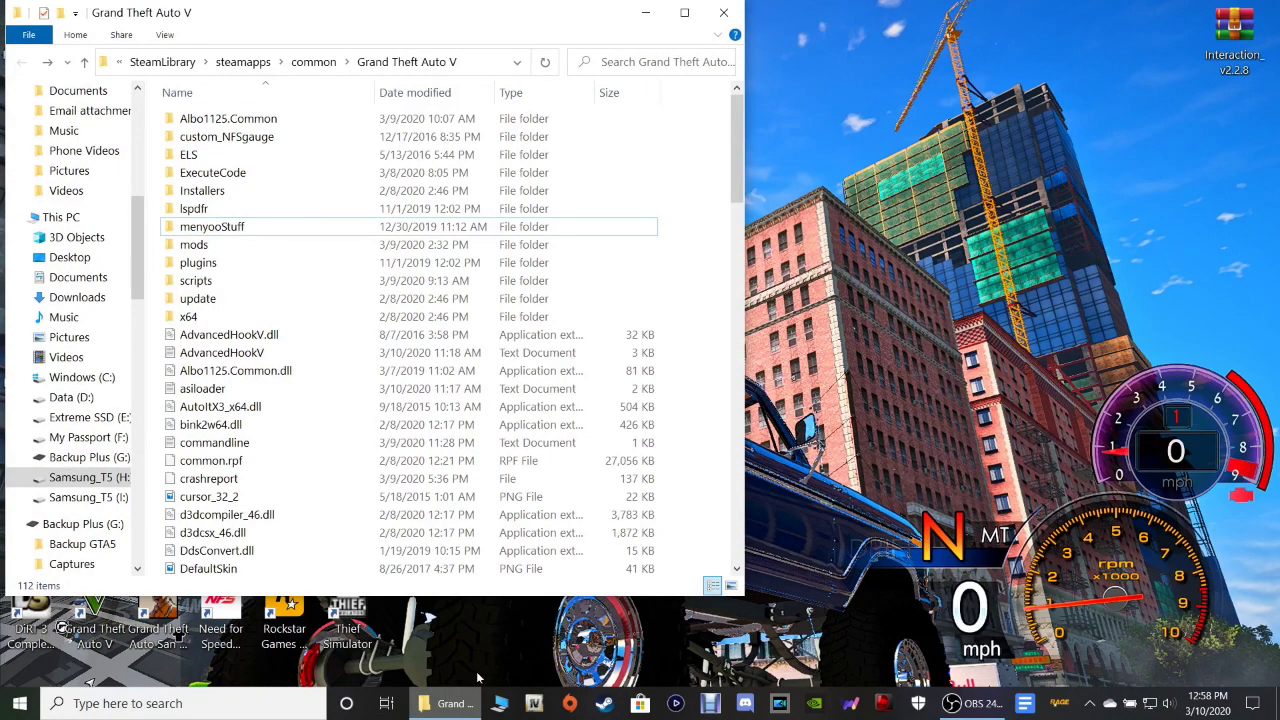
mouse_move(734, 173)
left_mouse_down()
mouse_move(734, 240)
mouse_move(731, 170)
left_mouse_up()
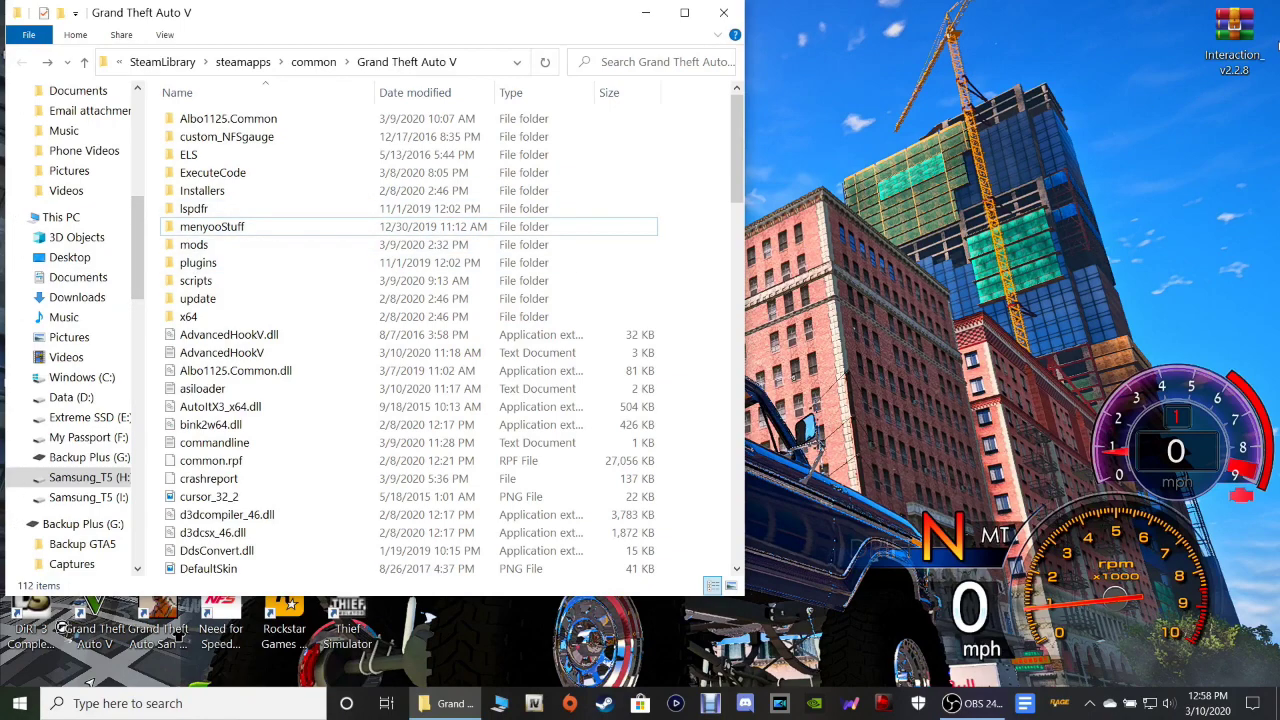
left_click(1265, 45)
double_click(1262, 44)
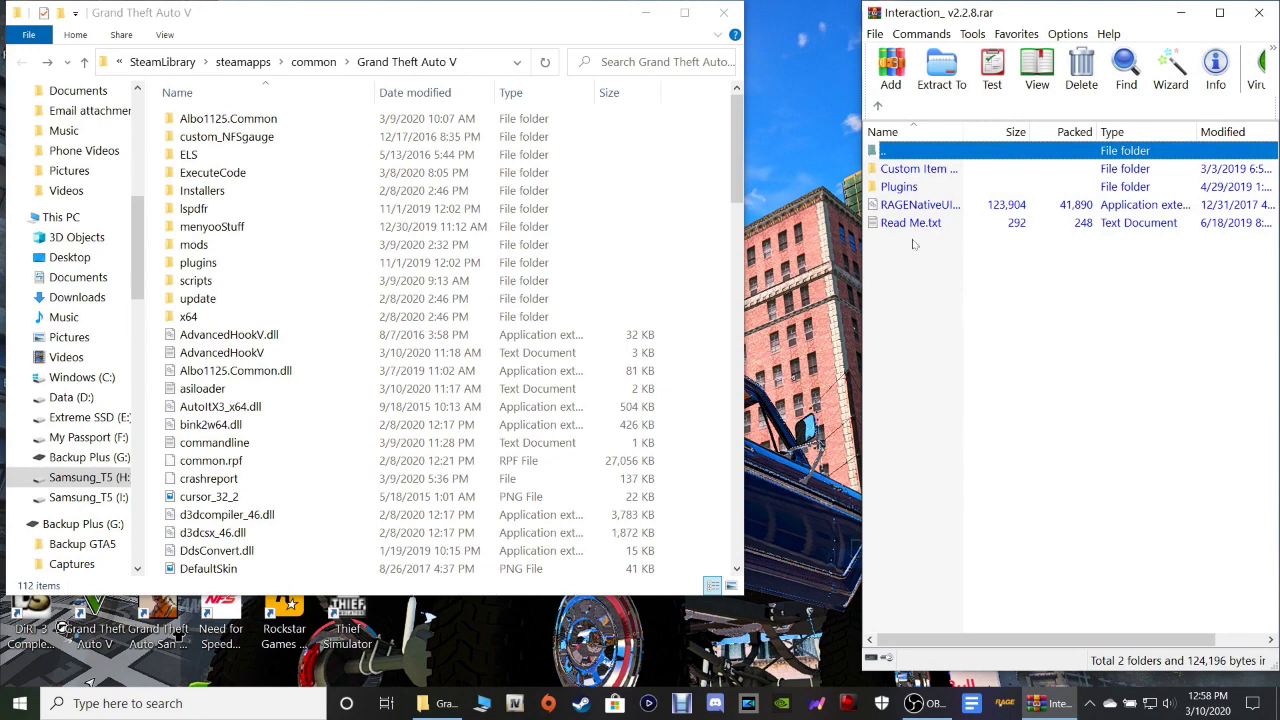
- Examine the archive's contents: Read Me.txt, the RAGENativeUI library, and the Plugins and Custom Item XMLs folders
left_click(911, 223)
left_click(909, 205)
left_click(905, 187)
left_click(902, 170)
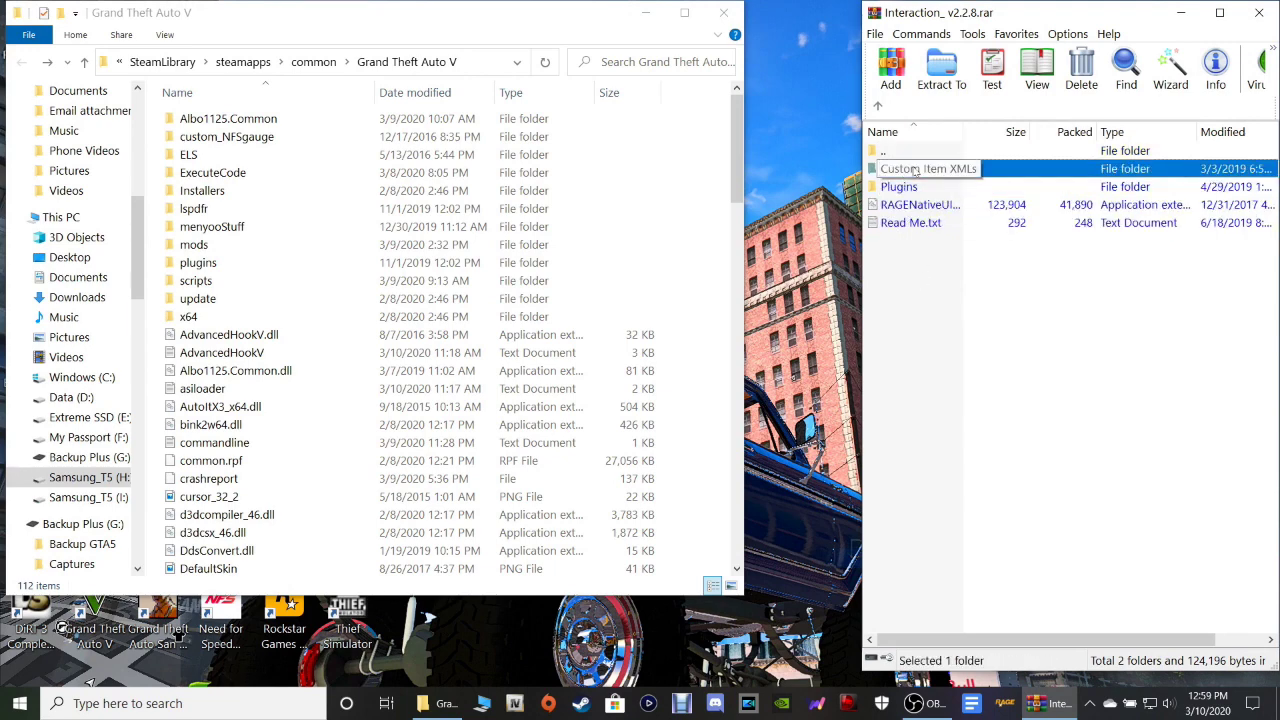
left_click(905, 187)
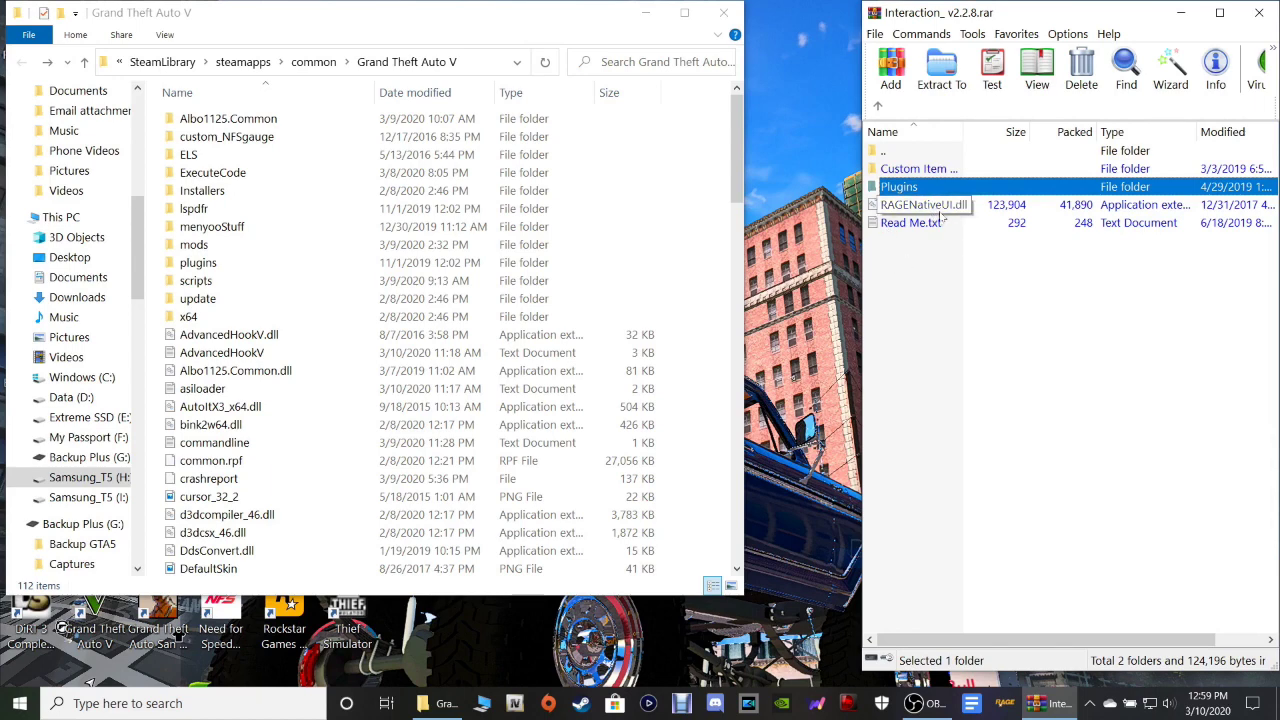
left_click(952, 269)
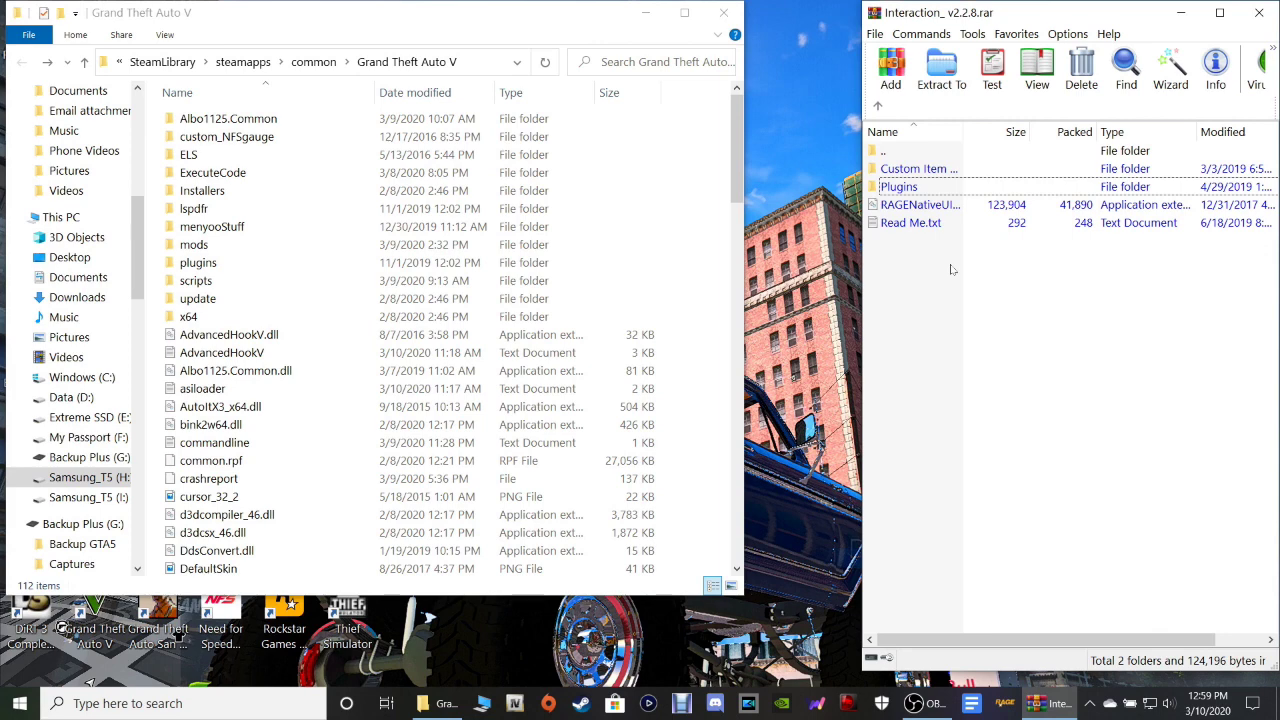
left_click(906, 190)
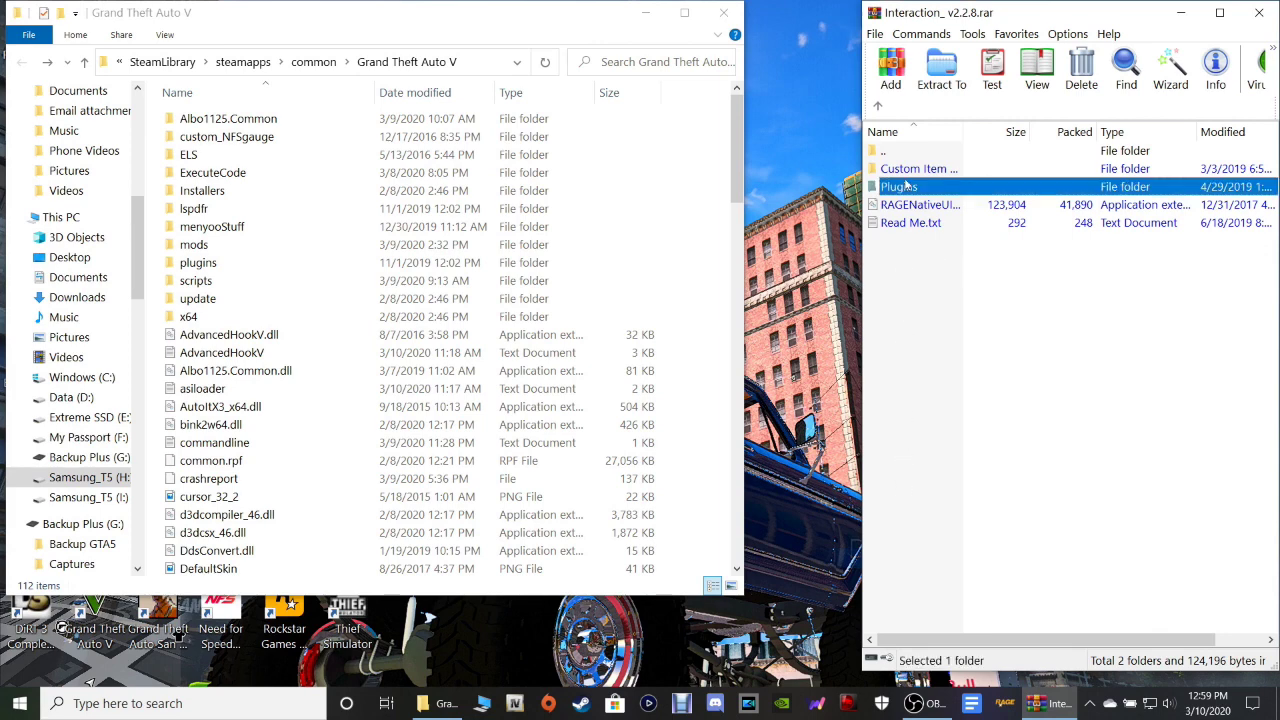
mouse_move(906, 192)
left_mouse_down()
mouse_move(667, 462)
mouse_move(678, 470)
mouse_move(714, 437)
mouse_move(868, 157)
mouse_move(893, 180)
left_mouse_up()
left_click(925, 285)
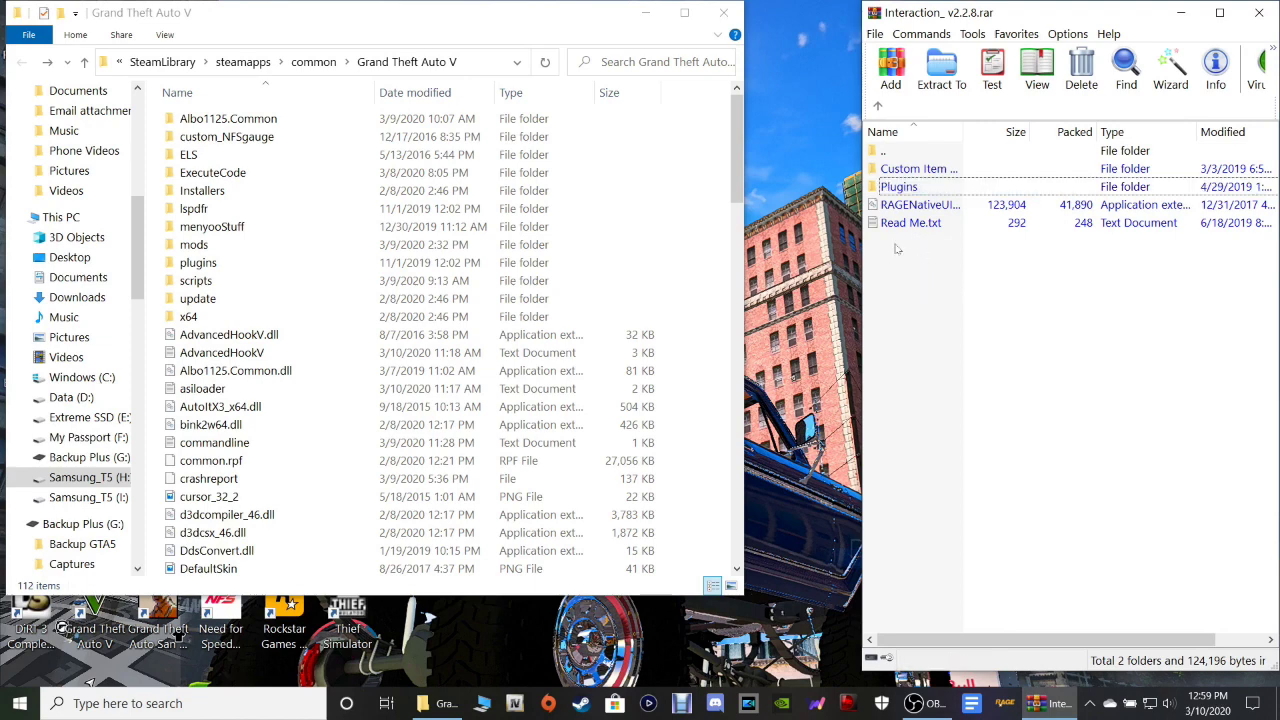
- Go to plugins > LSPDFR in the game folder, check the contents of its Interaction+ subfolder and return to LSPDFR
left_click(217, 263)
double_click(217, 263)
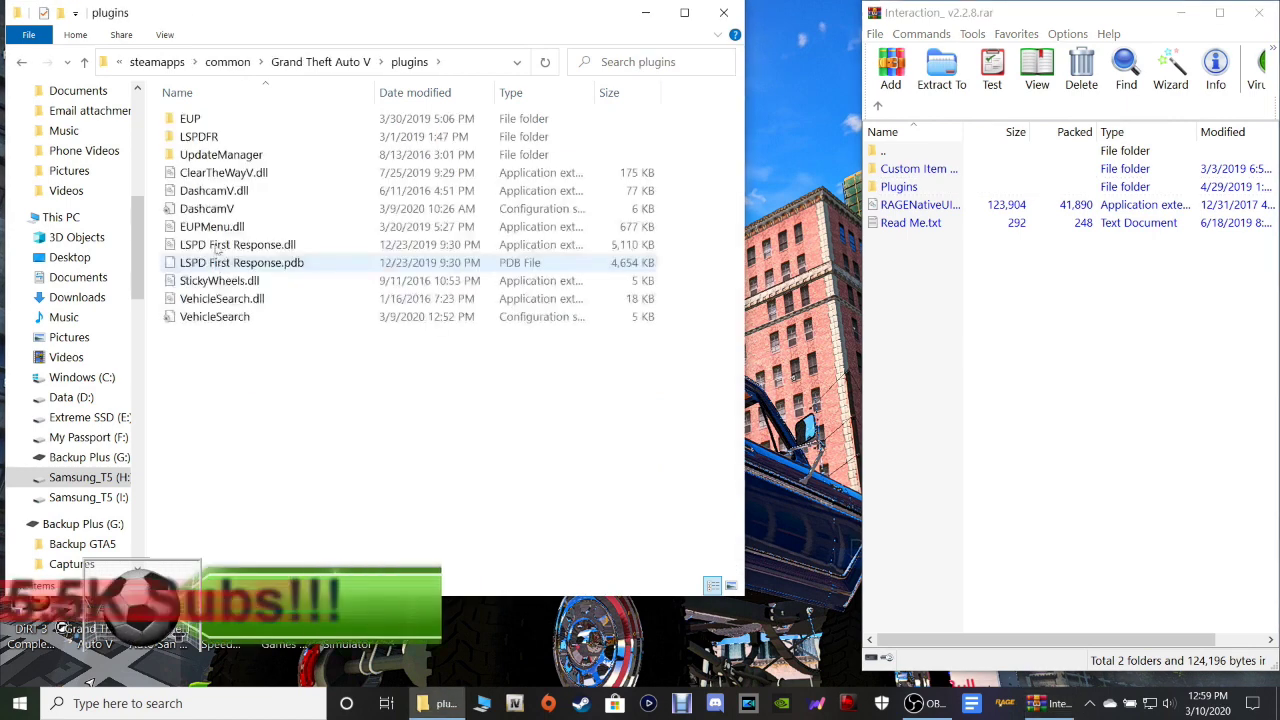
double_click(205, 136)
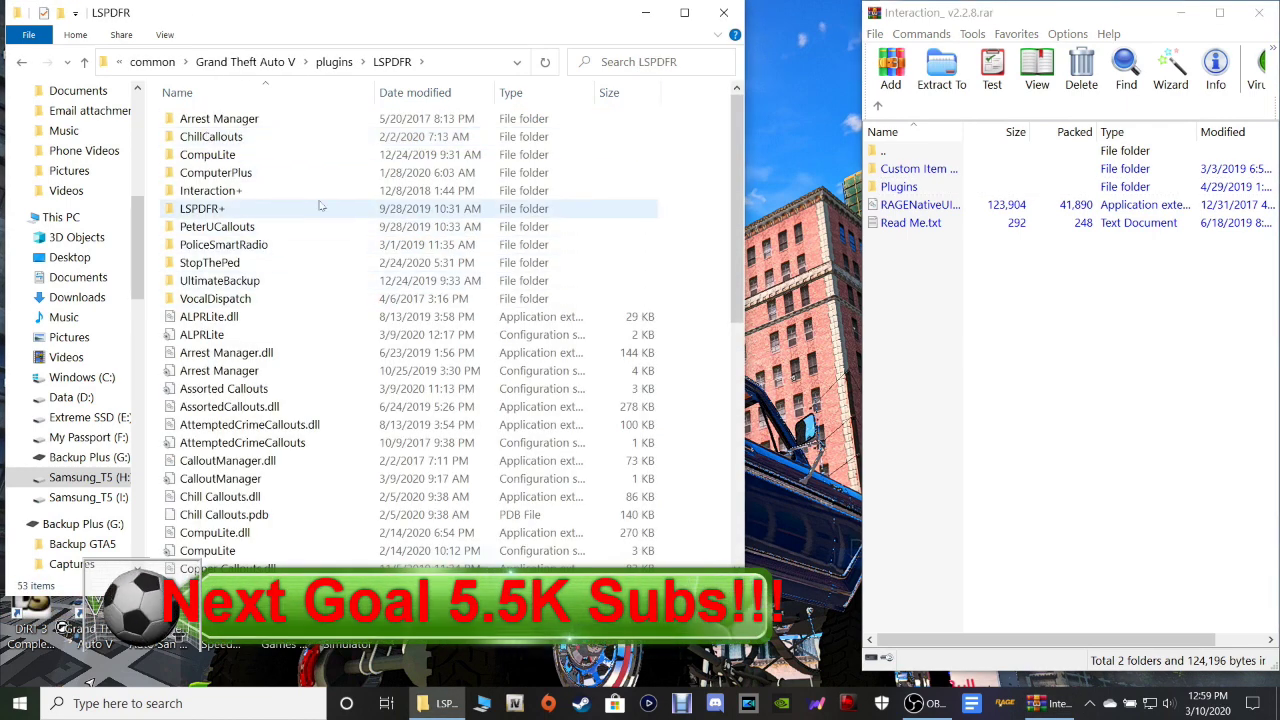
double_click(219, 195)
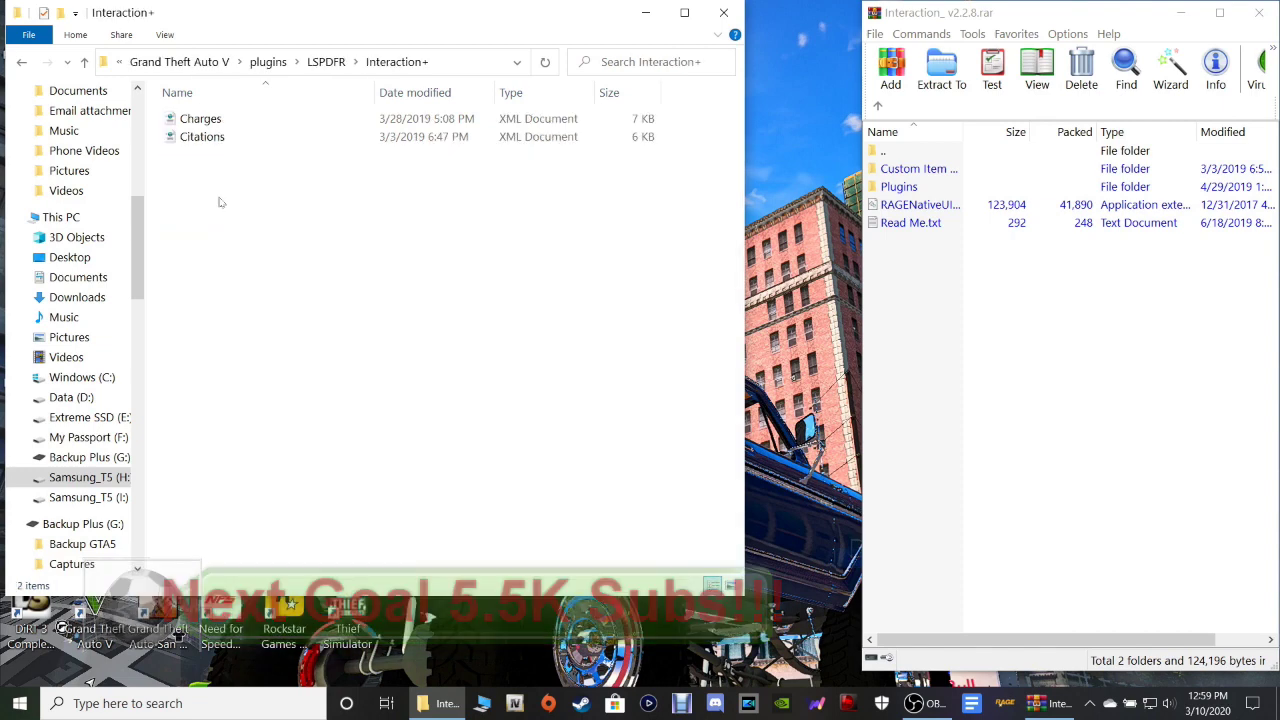
left_click(22, 62)
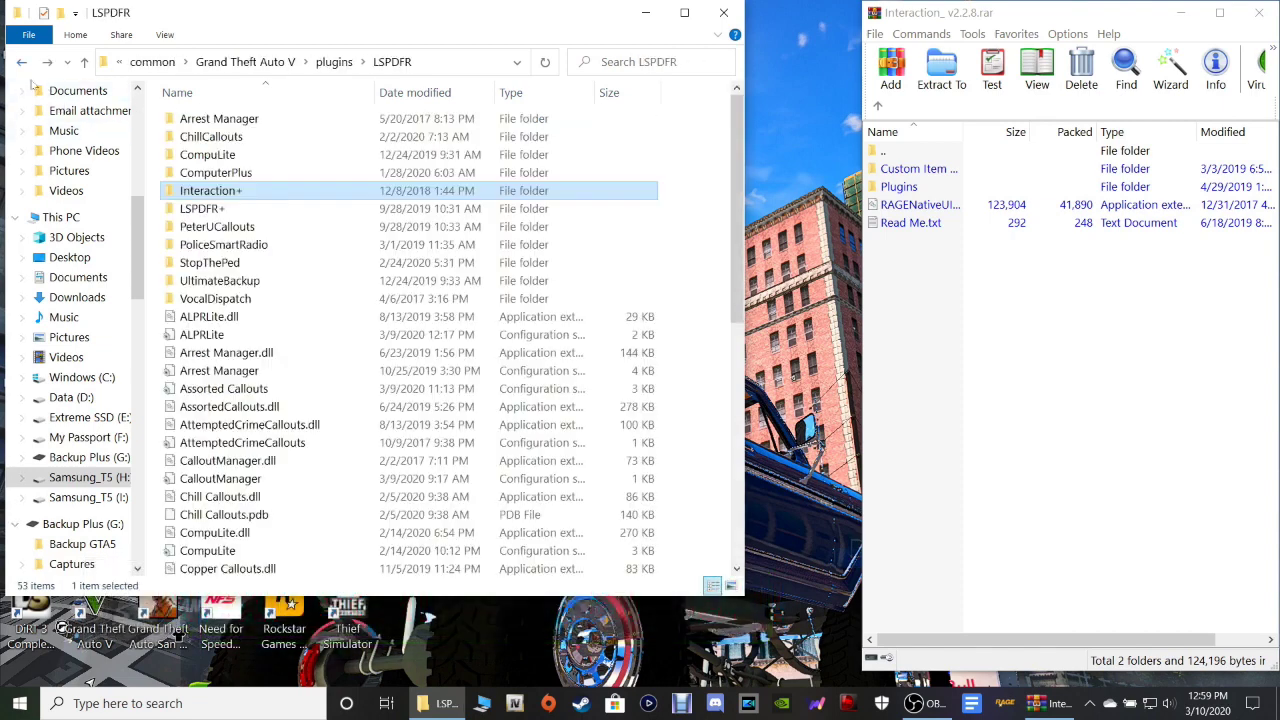
- Open the Interaction+ configuration file from the LSPDFR folder and set MenuKey to K
scroll(296, 316, "down", 7)
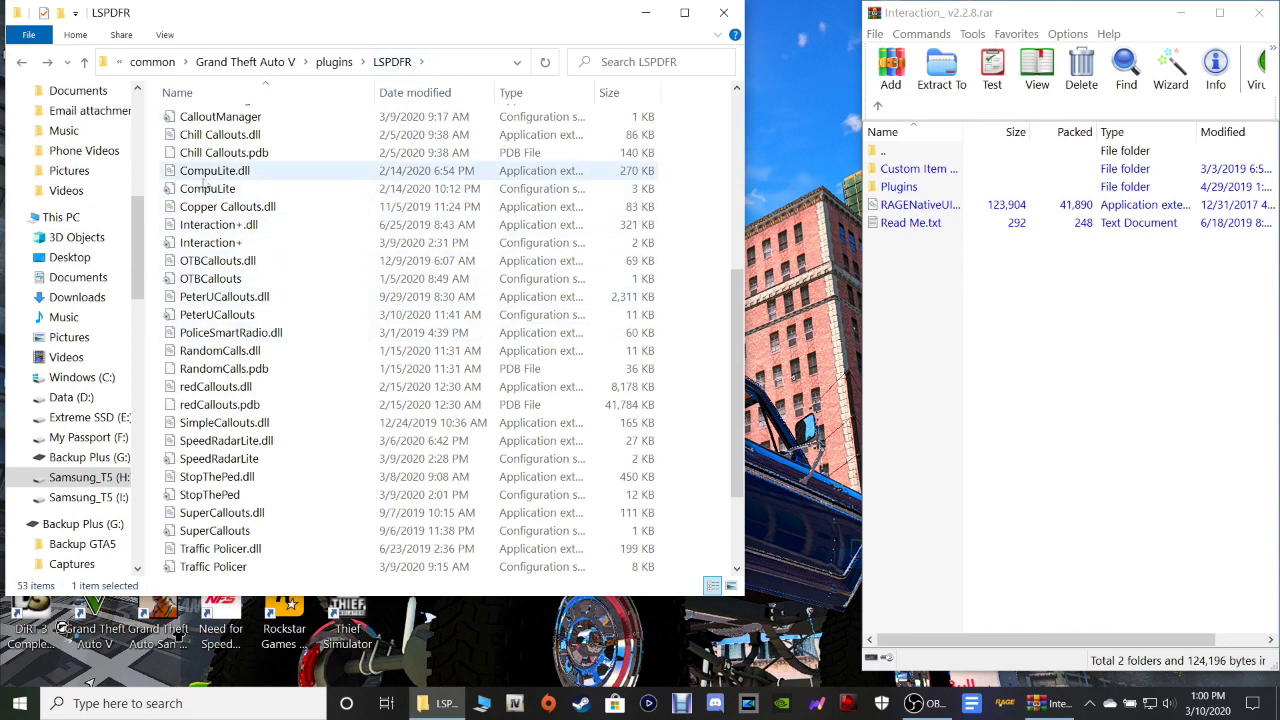
double_click(237, 244)
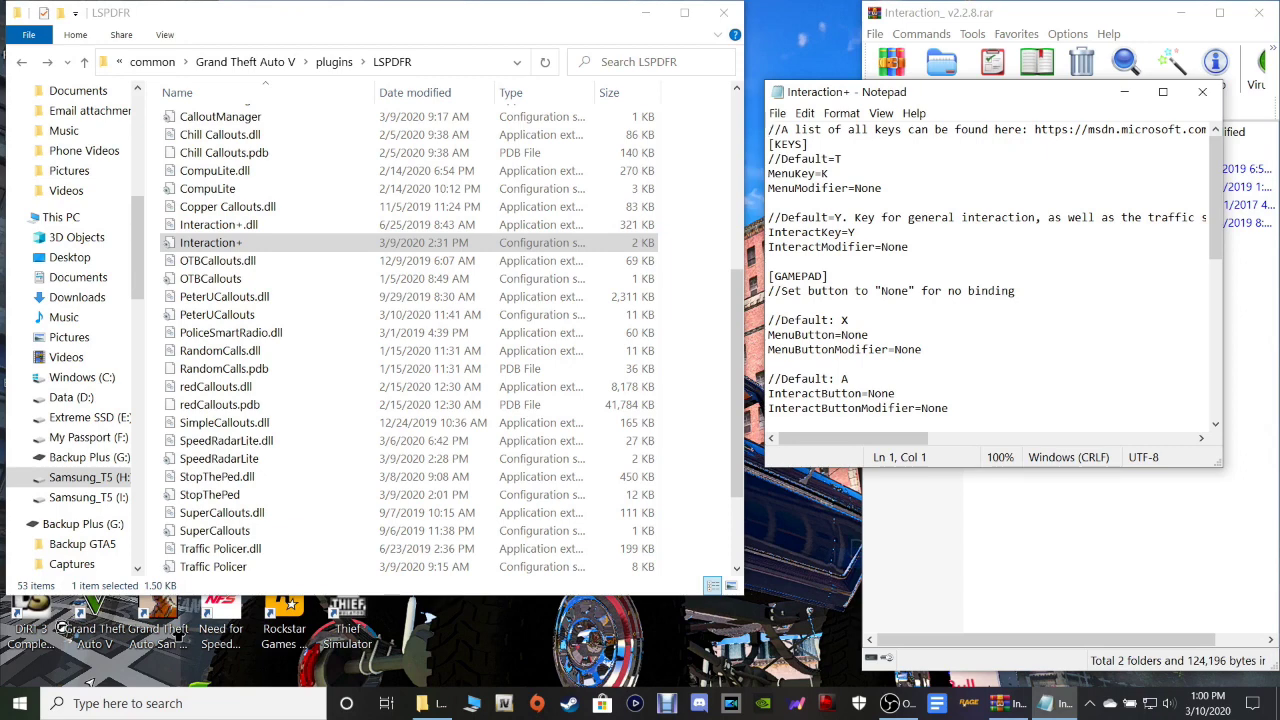
key("Down")
key("Down")
key("Down")
key("End")
key("shift+Left")
type("K")
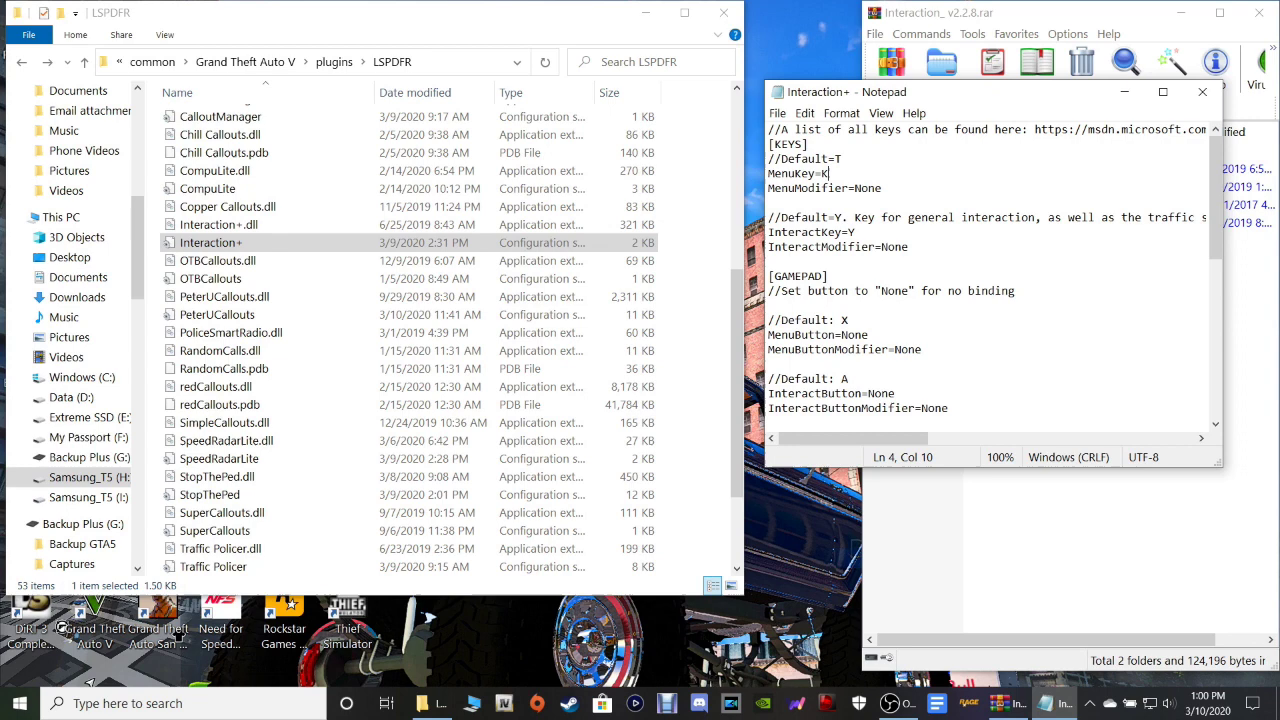